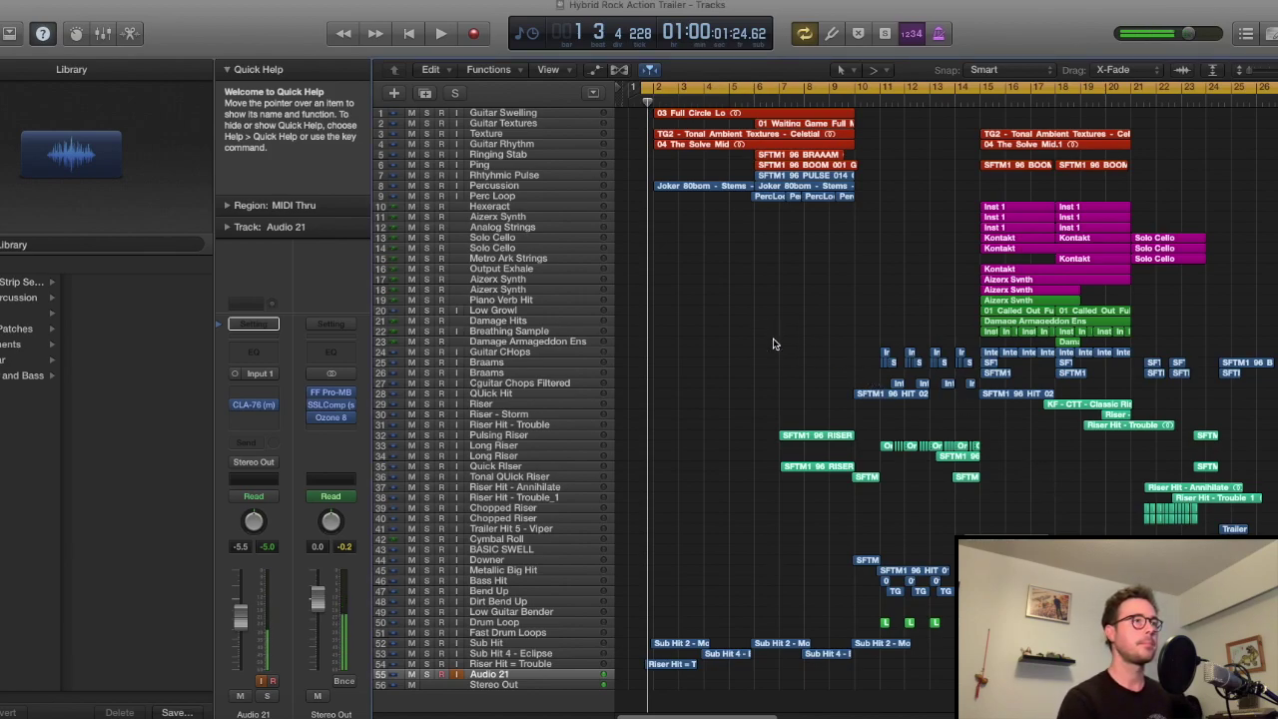
Step: Play the trailer from its opening and look over the soloed riser, guitar chop and drum loop tracks around bars 11 to 15
key(space)
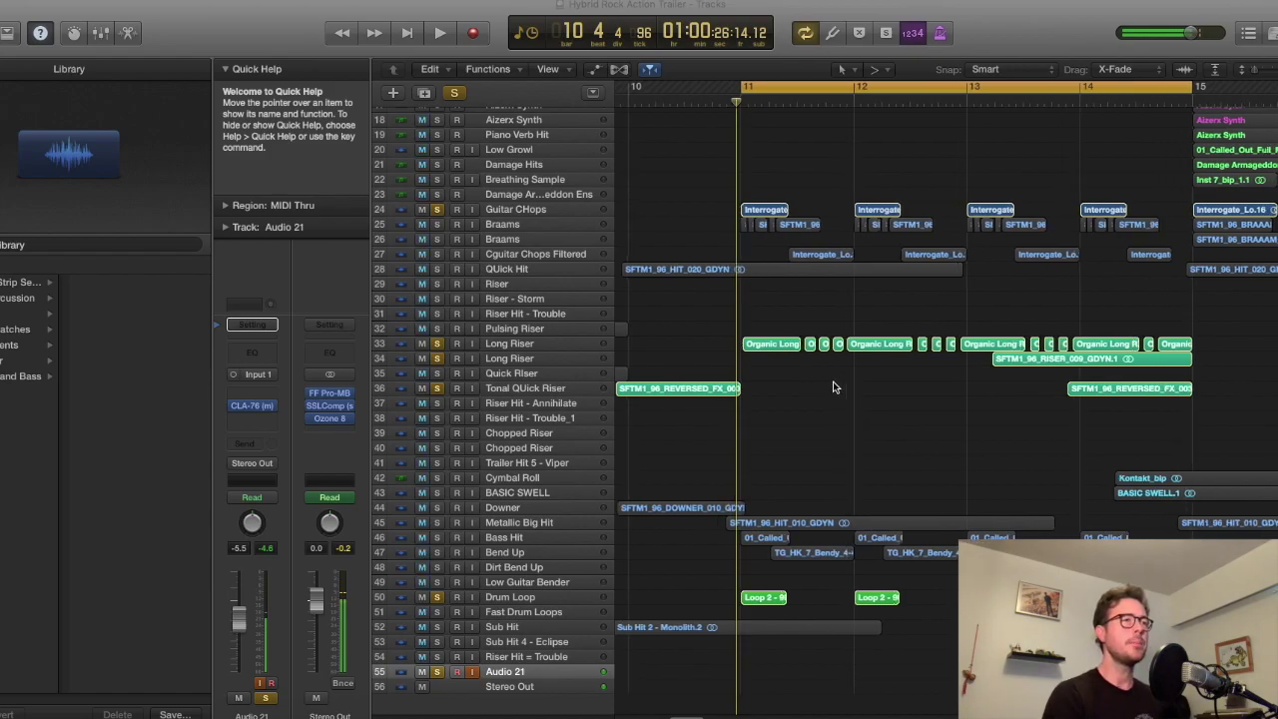
scroll(835, 388, up, 3)
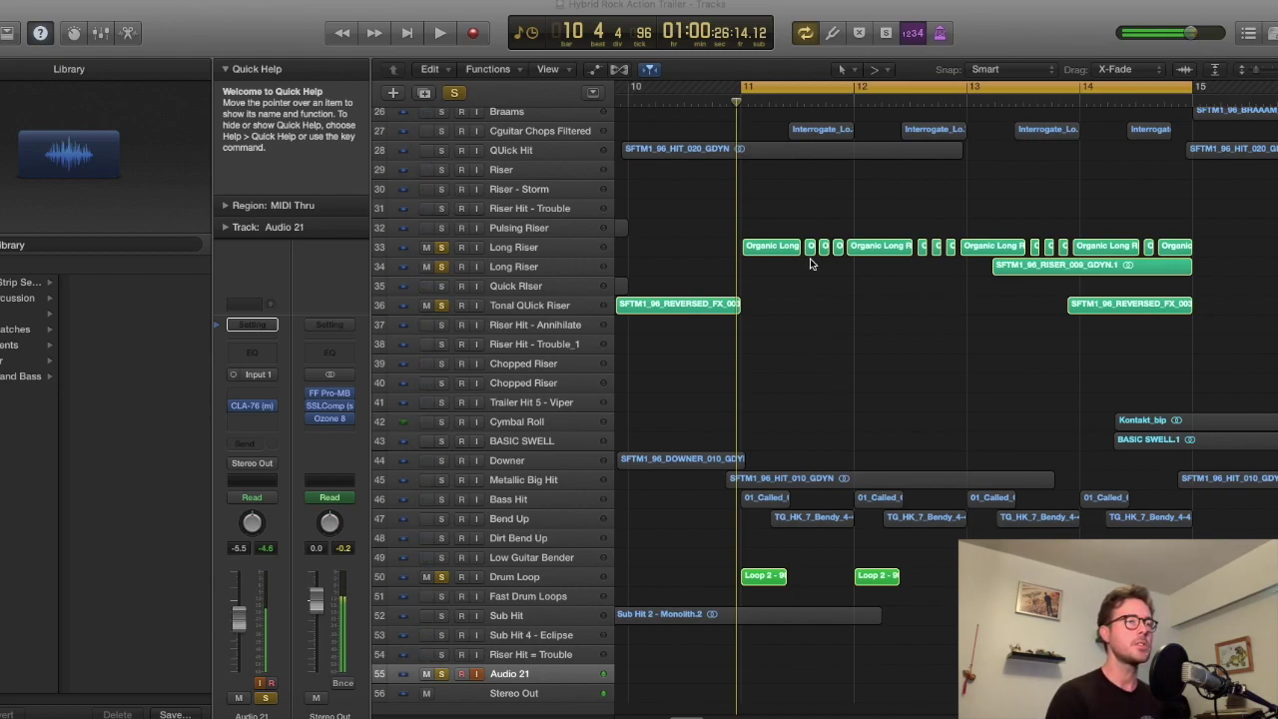
scroll(859, 235, up, 1)
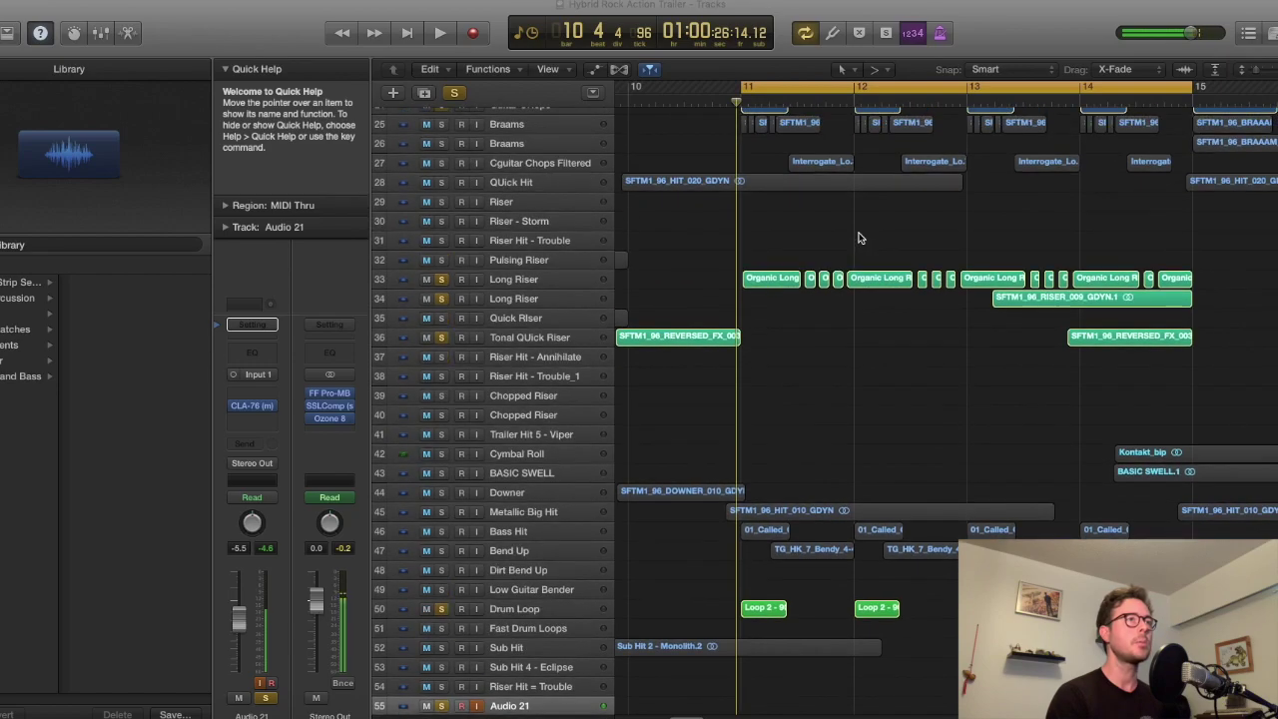
scroll(860, 236, down, 2)
scroll(858, 236, up, 4)
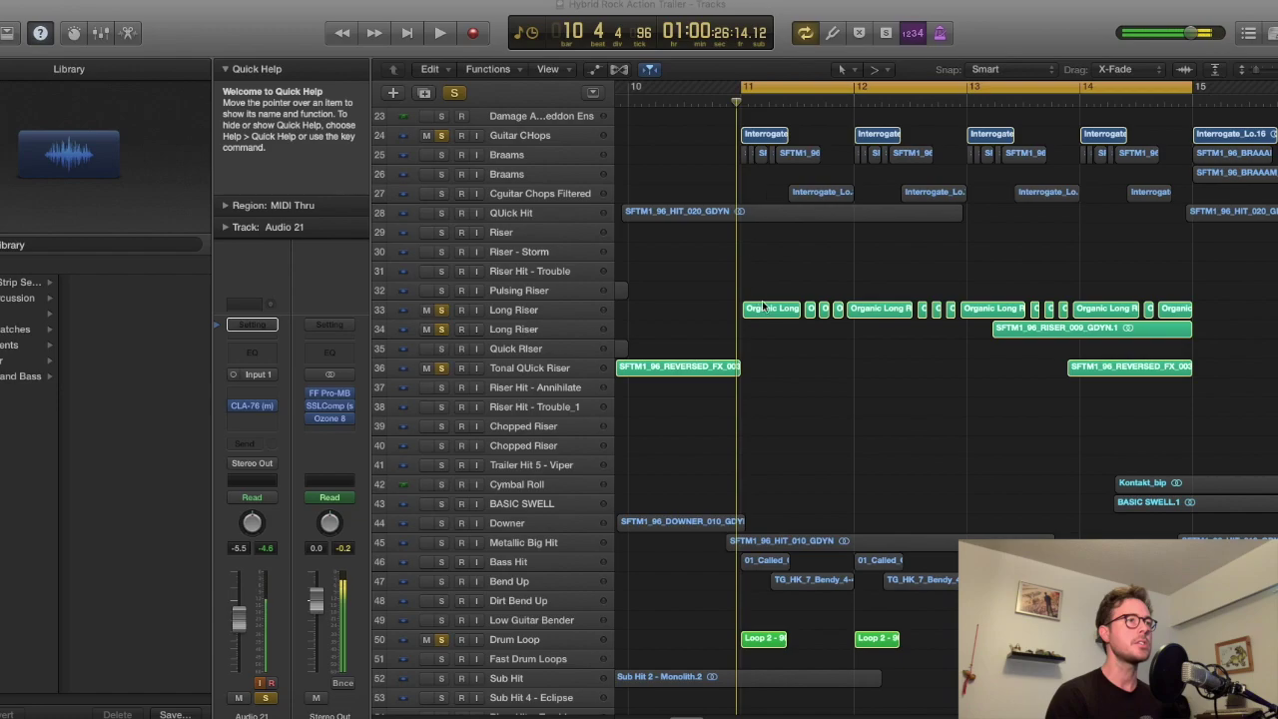
scroll(764, 304, down, 4)
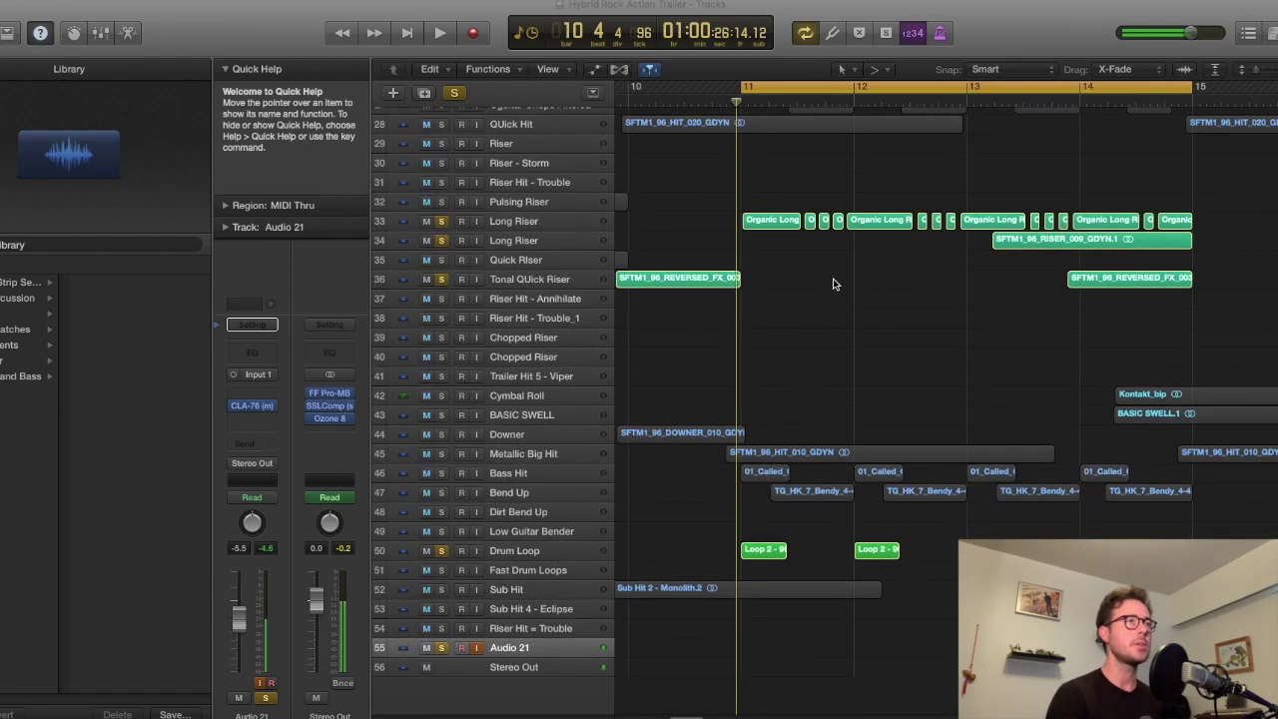
Step: Audition the soloed risers together with the guitar chops and drum loop between bars 11 and 15
key(space)
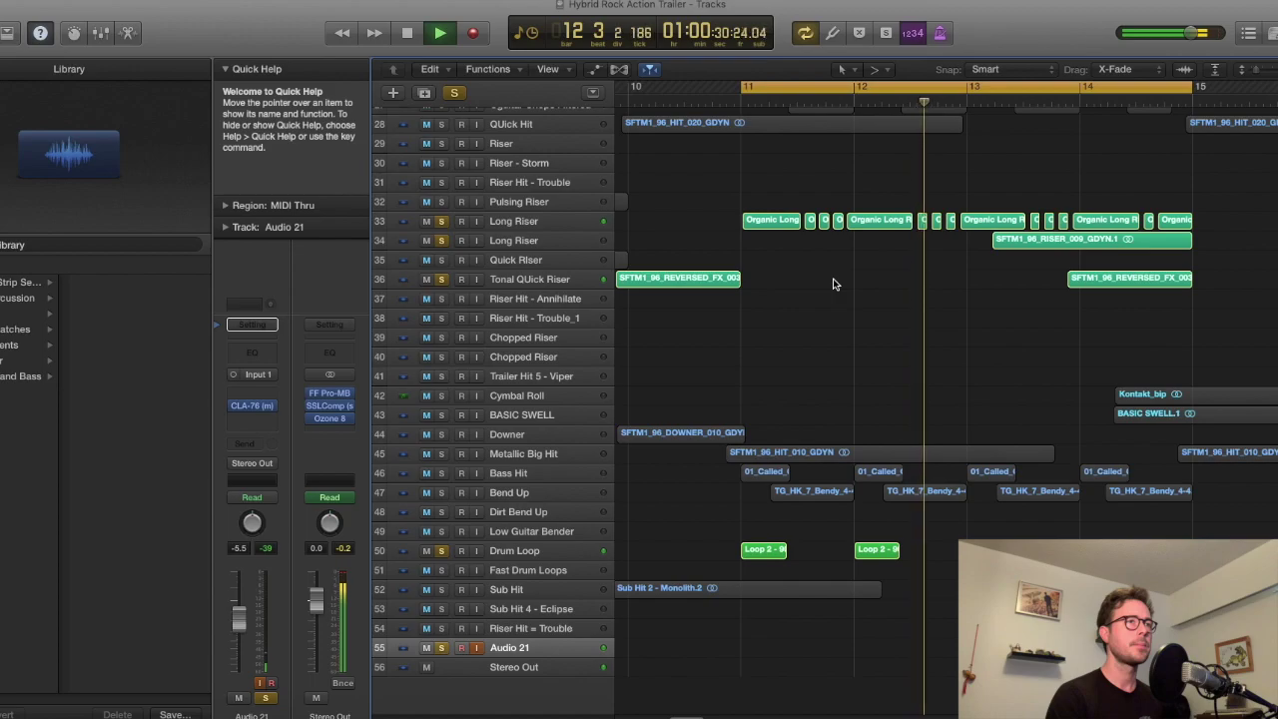
key(space)
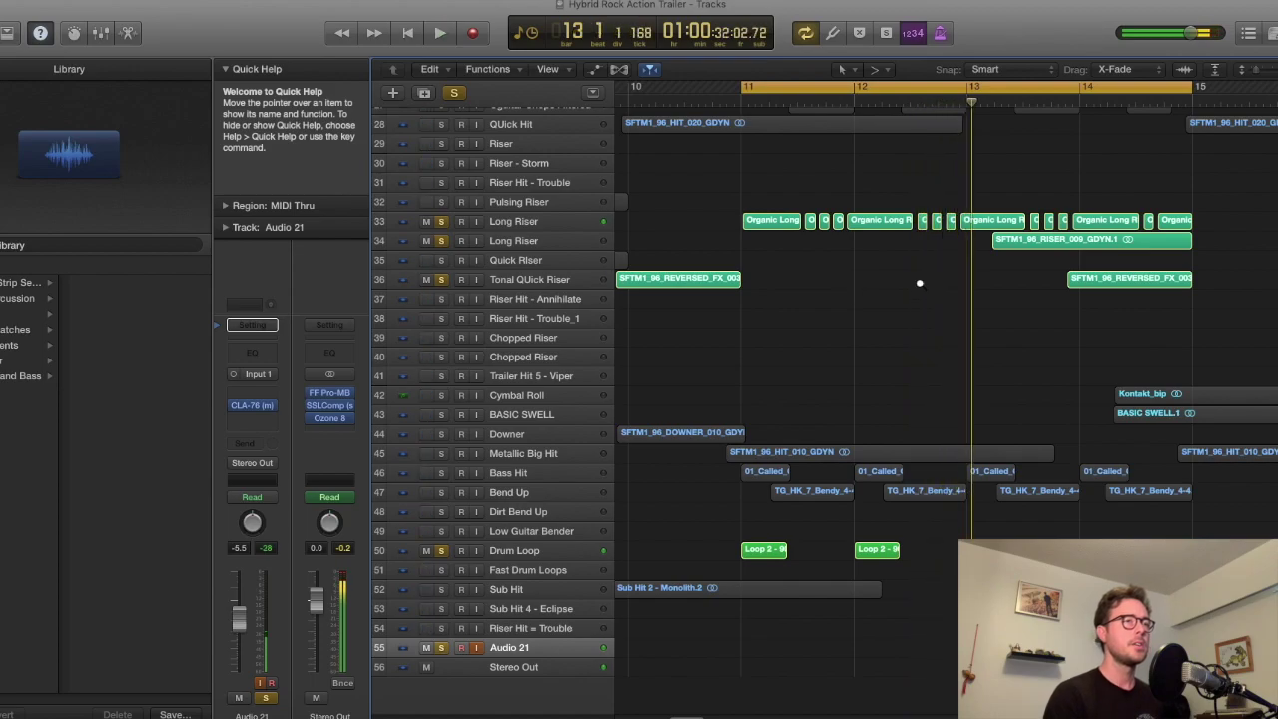
key(super+Left)
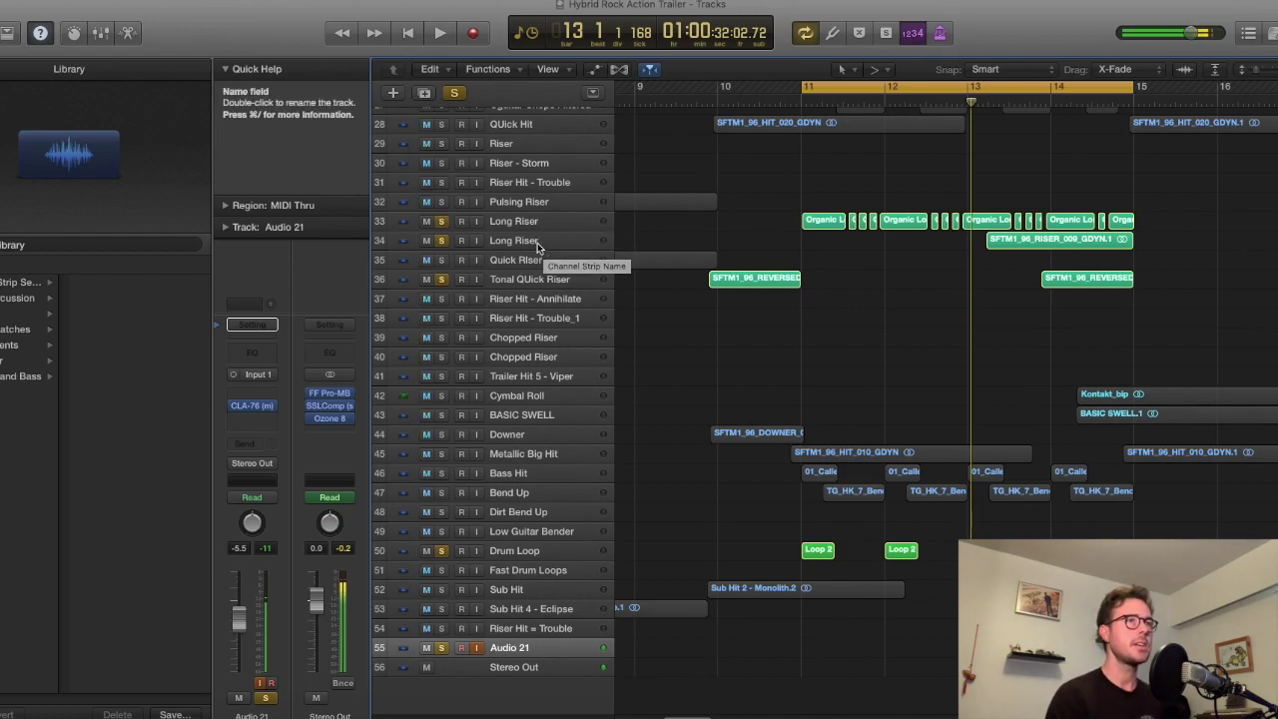
key(space)
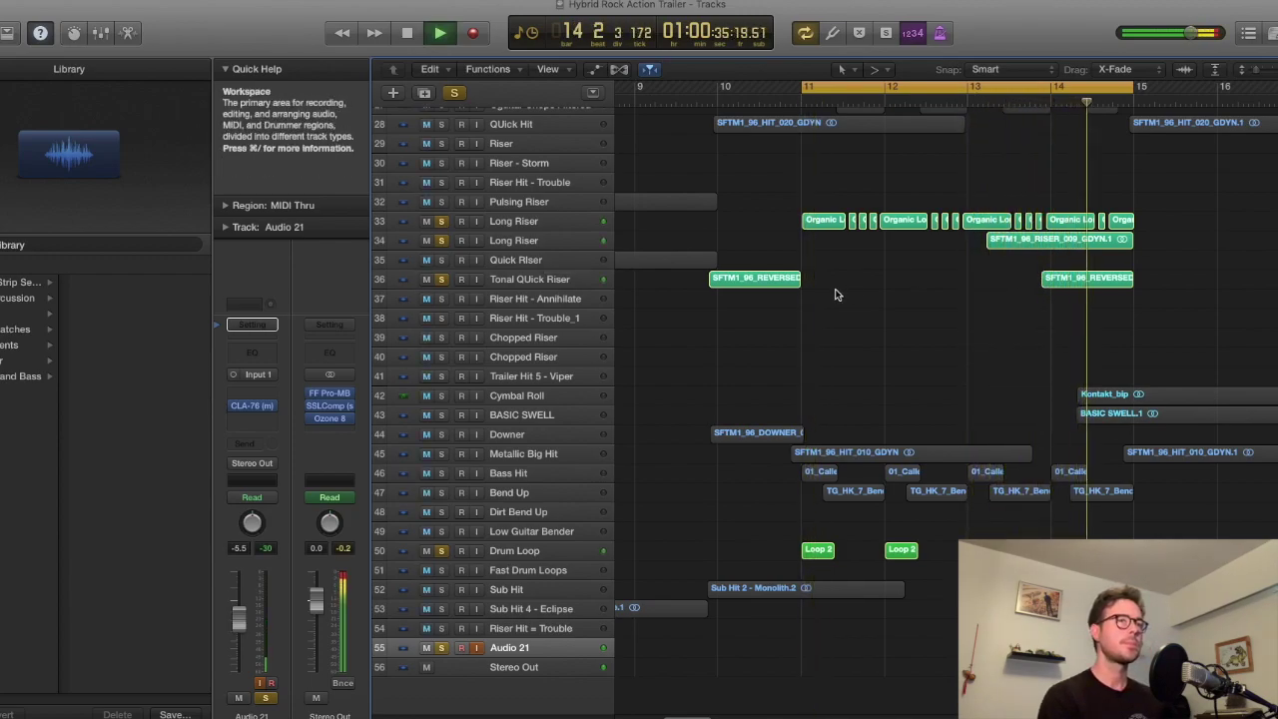
key(space)
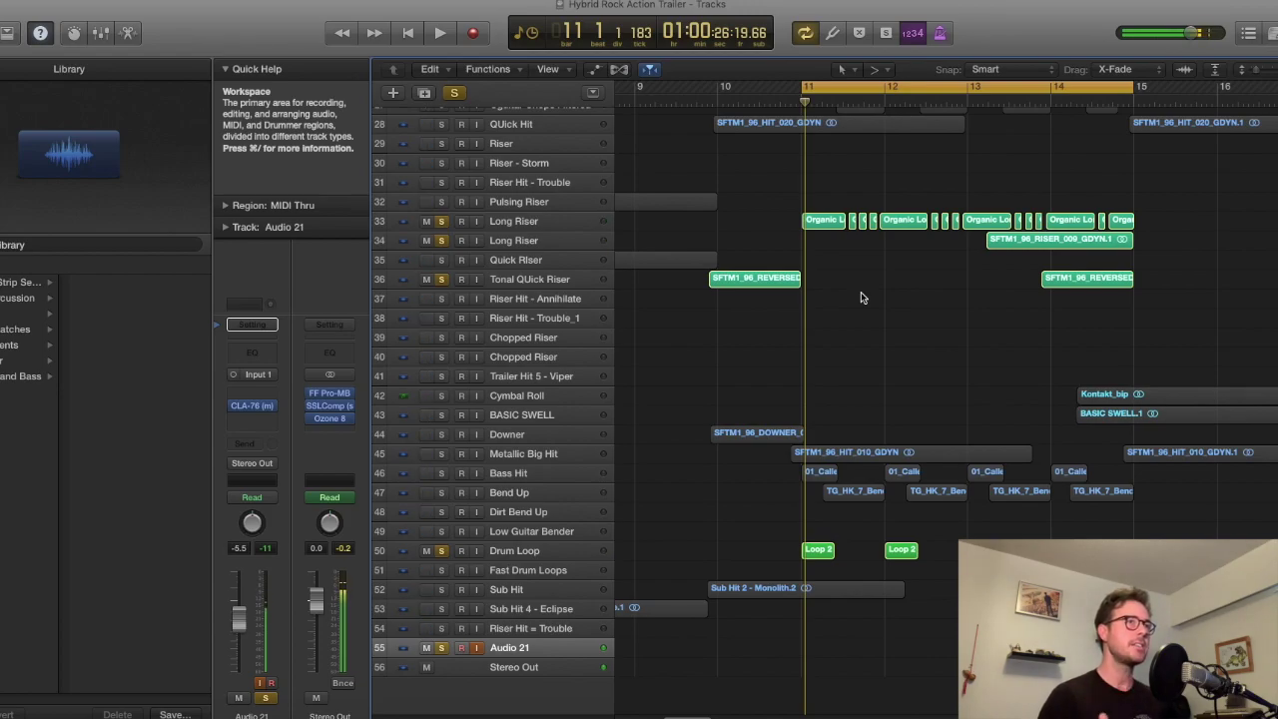
Step: Audition the soloed Aizerx Synth on track 17 from bar 15
key(super+Down)
key(super+Right)
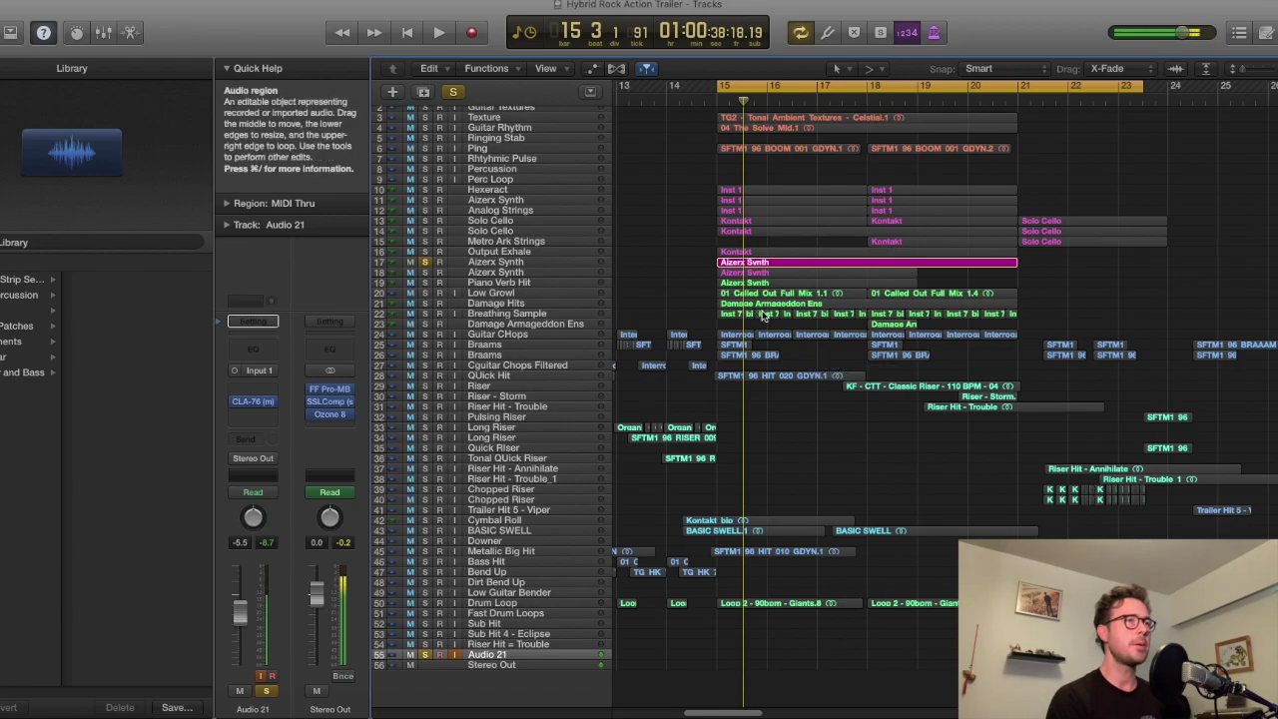
key(super+Down)
scroll(764, 316, up, 5)
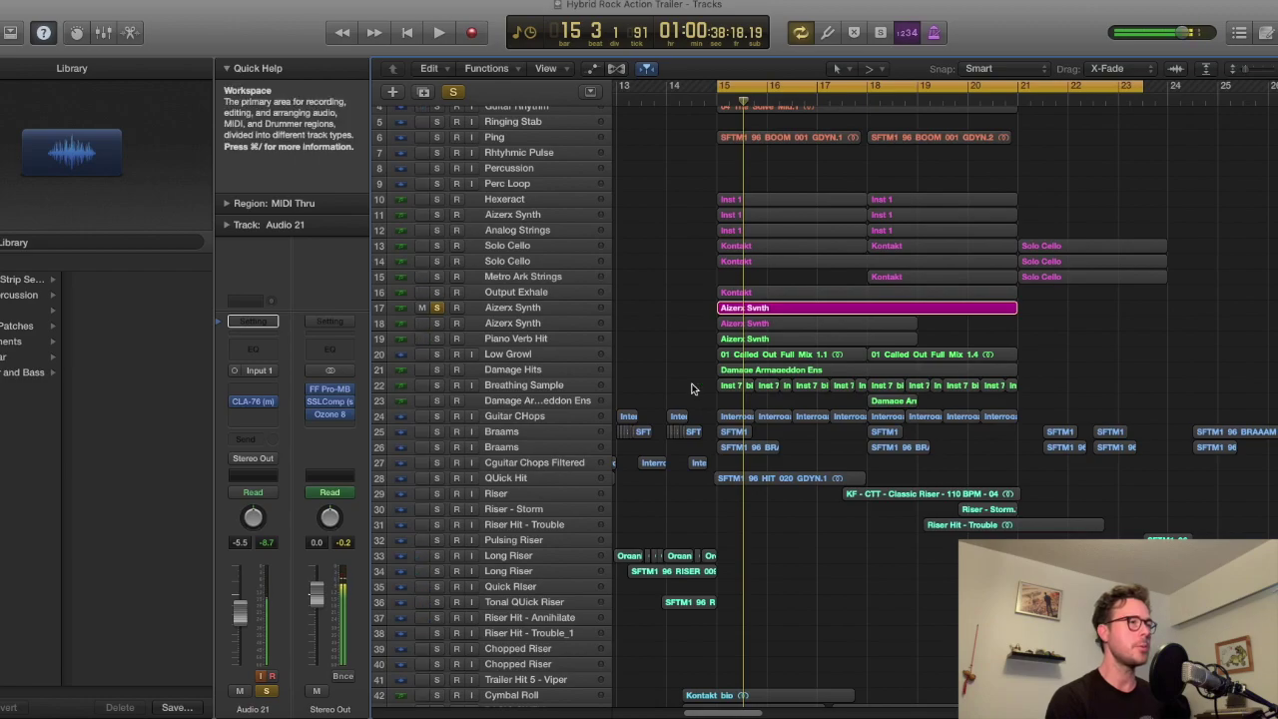
scroll(694, 387, down, 2)
scroll(574, 294, down, 2)
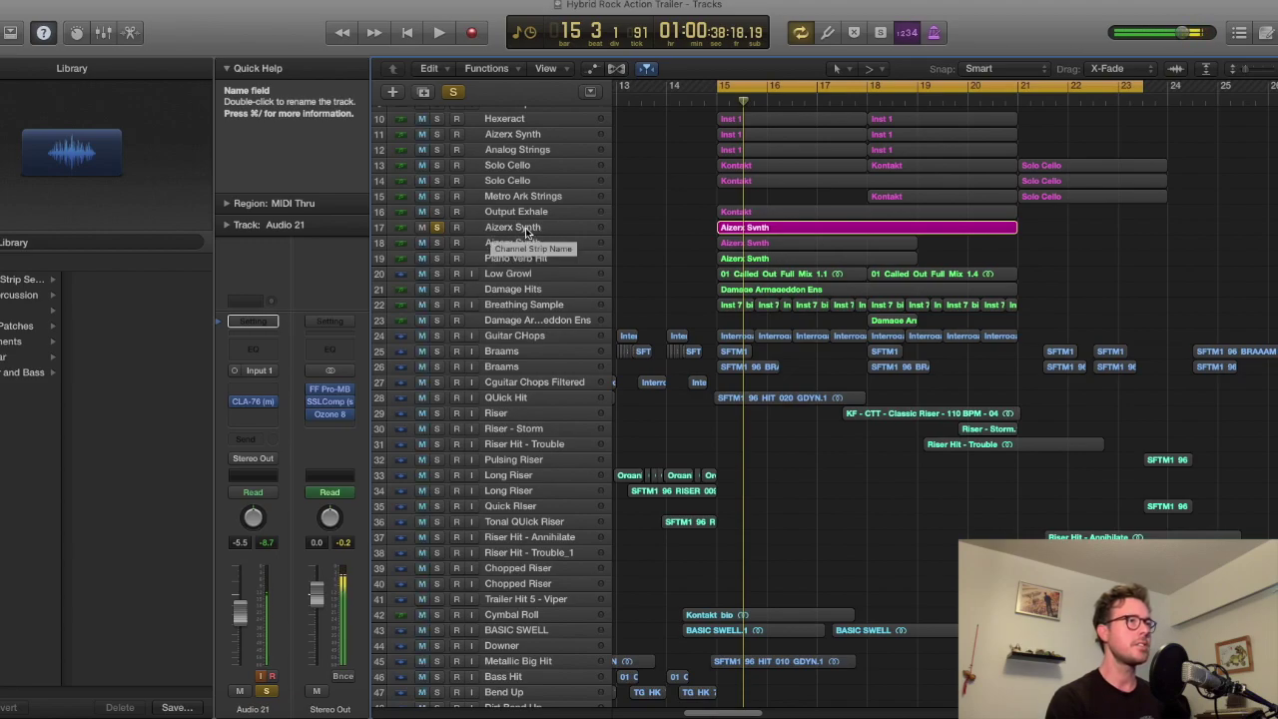
key(space)
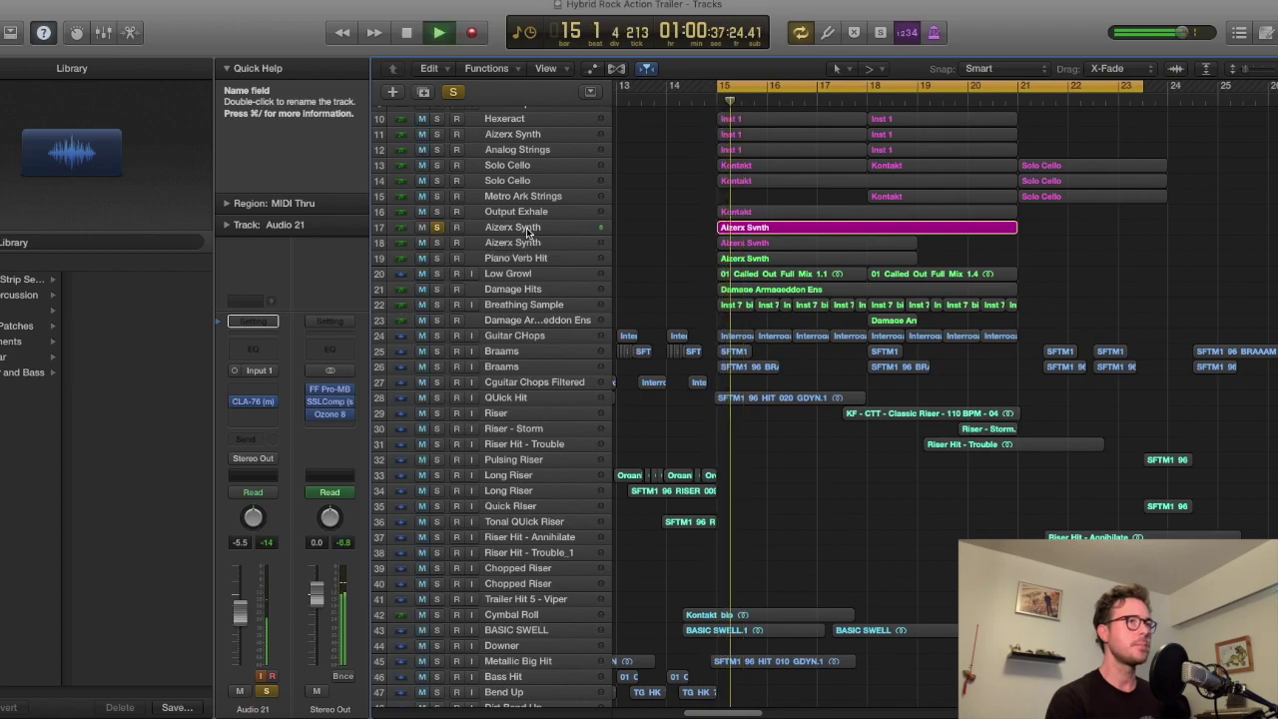
key(space)
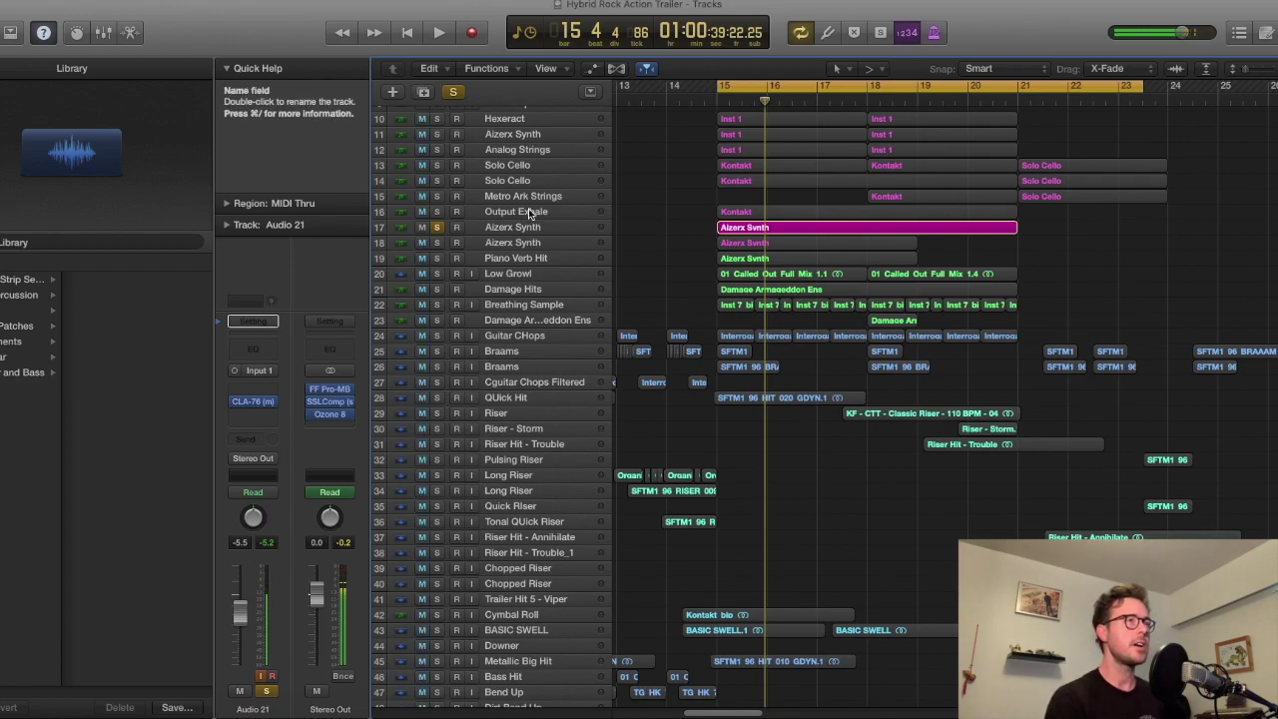
Step: Add Output Exhale and Metro Ark Strings to the solo and audition them, playing the strings from about bar 18
click(436, 211)
key(space)
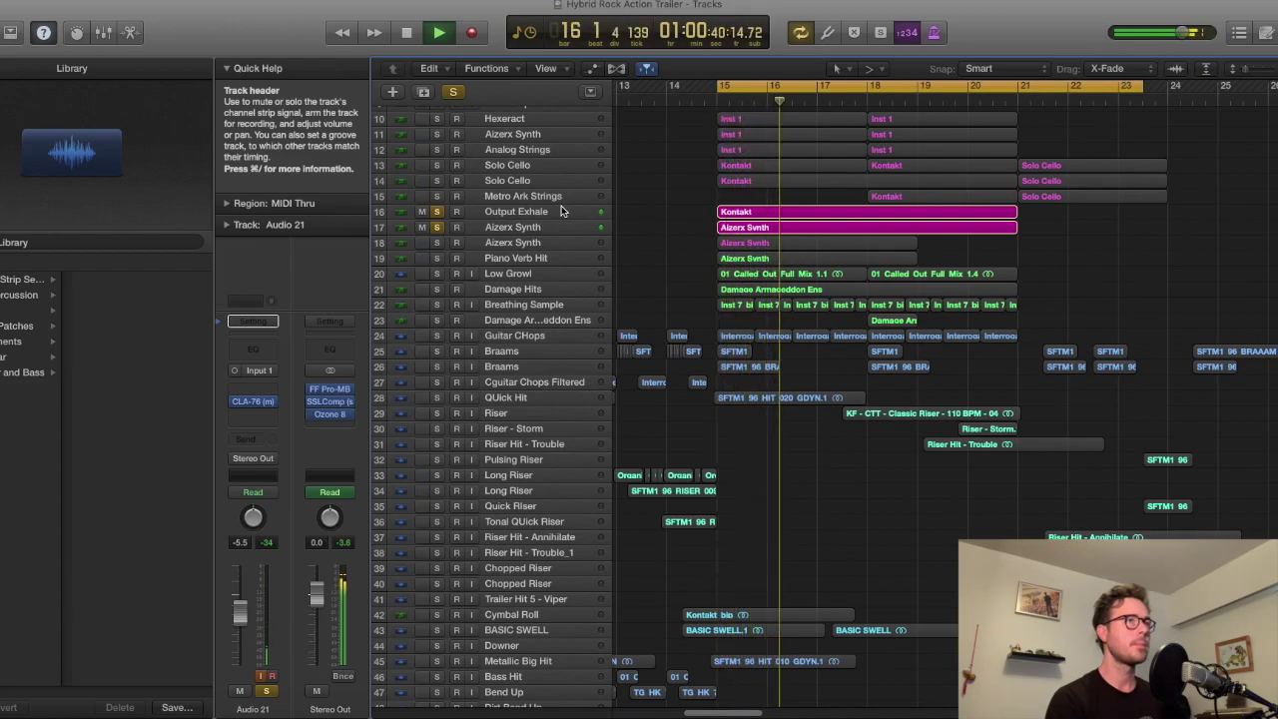
key(space)
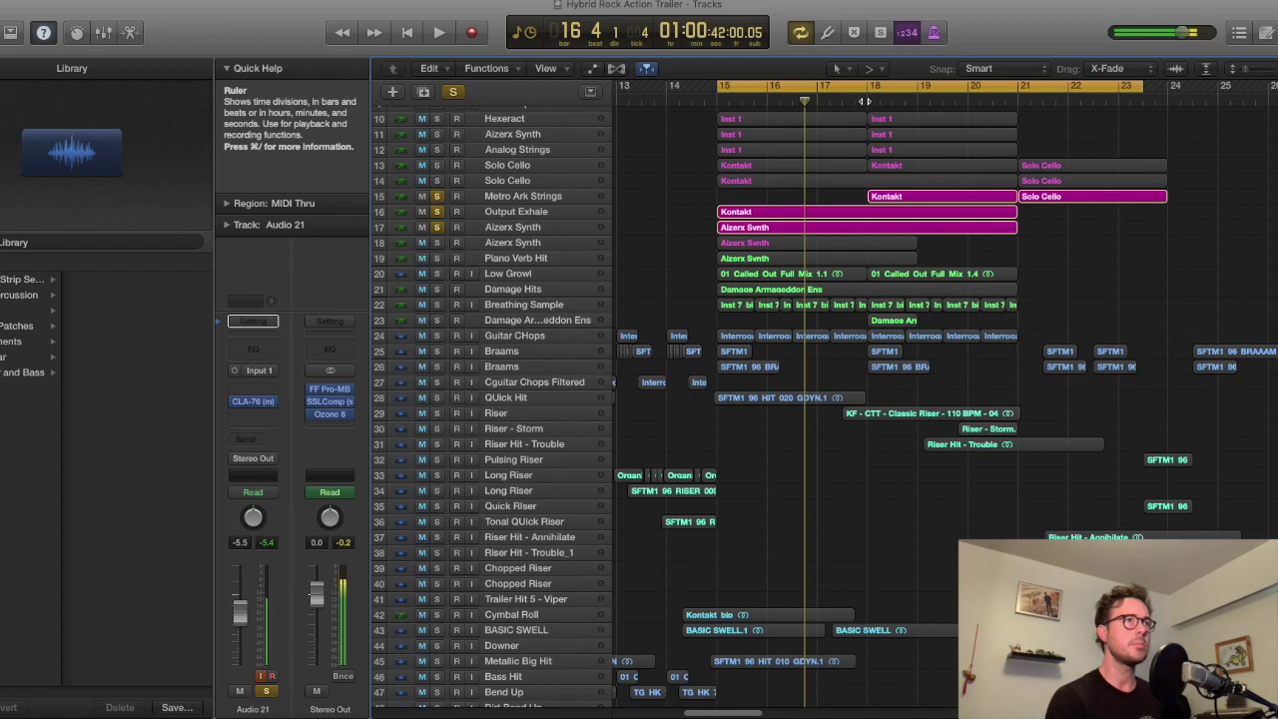
double_click(865, 101)
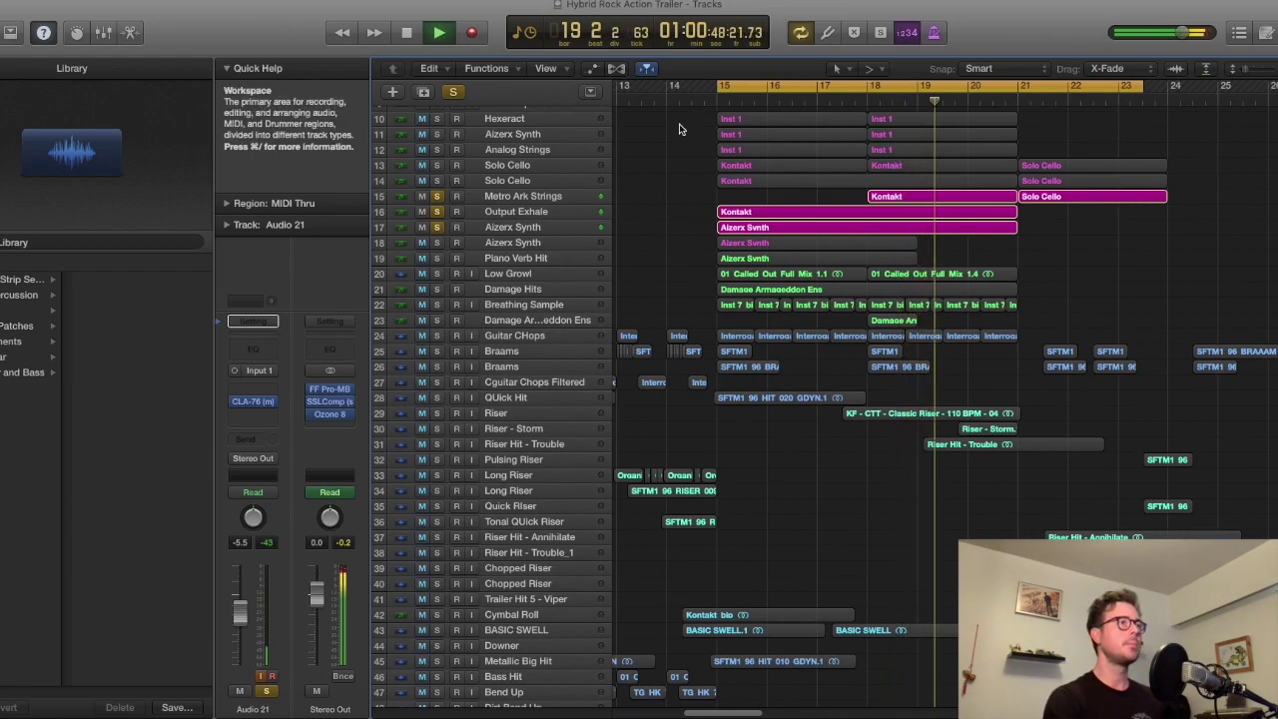
key(space)
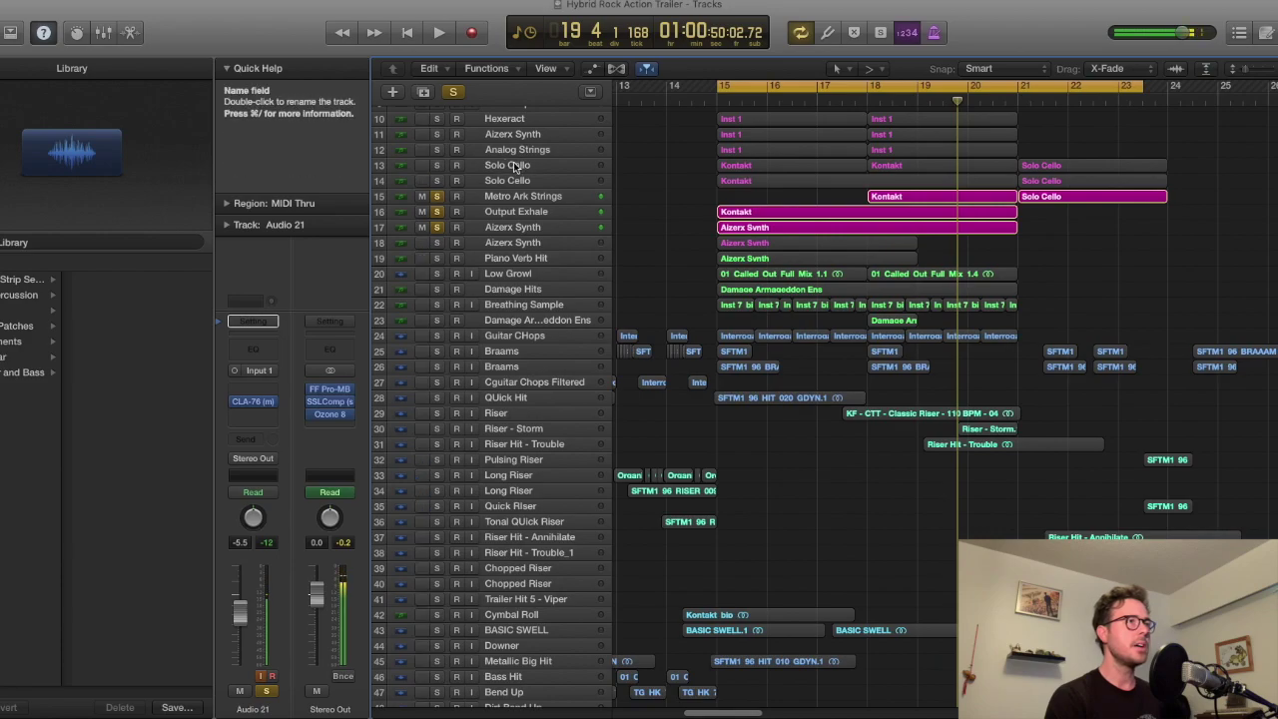
Step: Add both Solo Cello tracks and Analog Strings to the solo and play the layers from bar 15
click(437, 180)
click(437, 166)
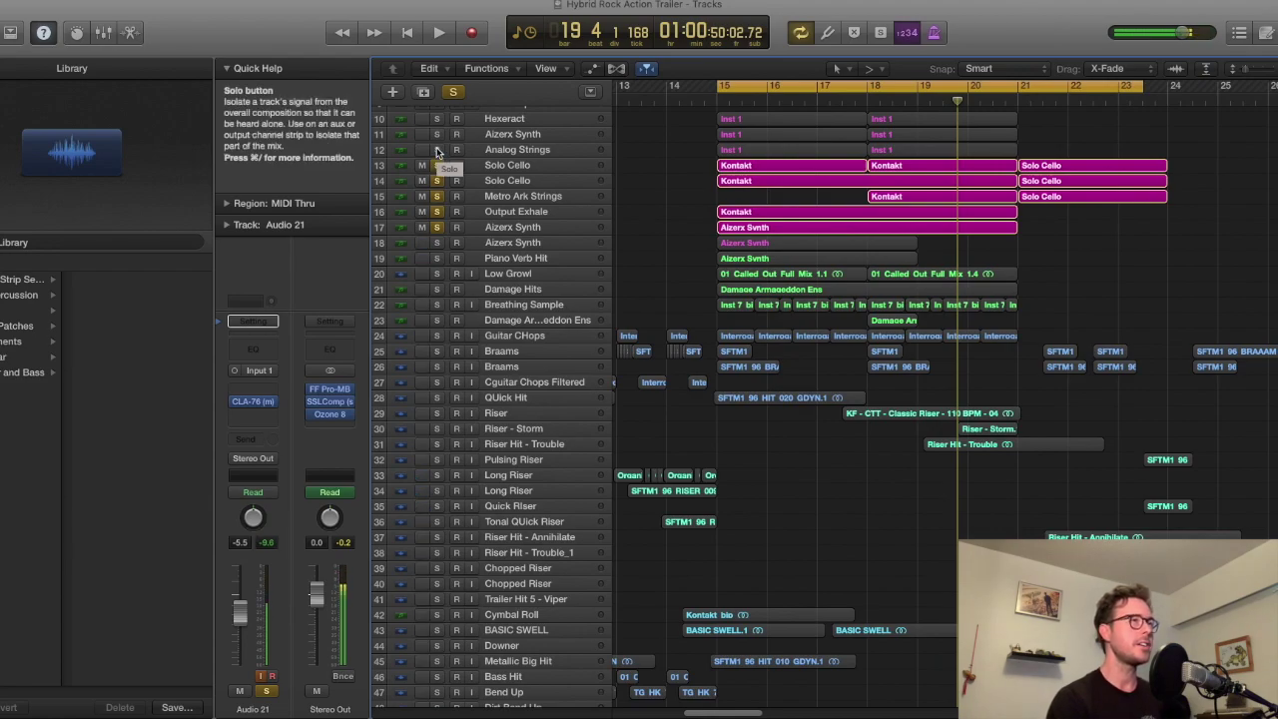
click(437, 149)
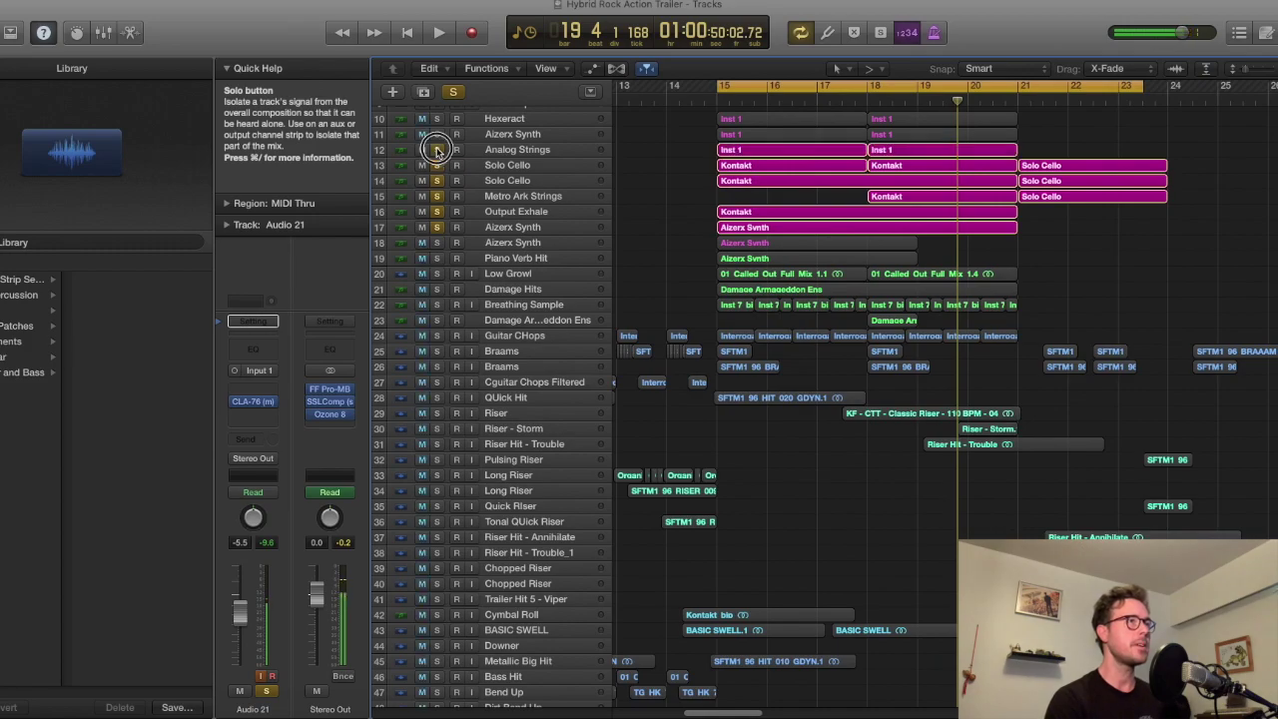
key(space)
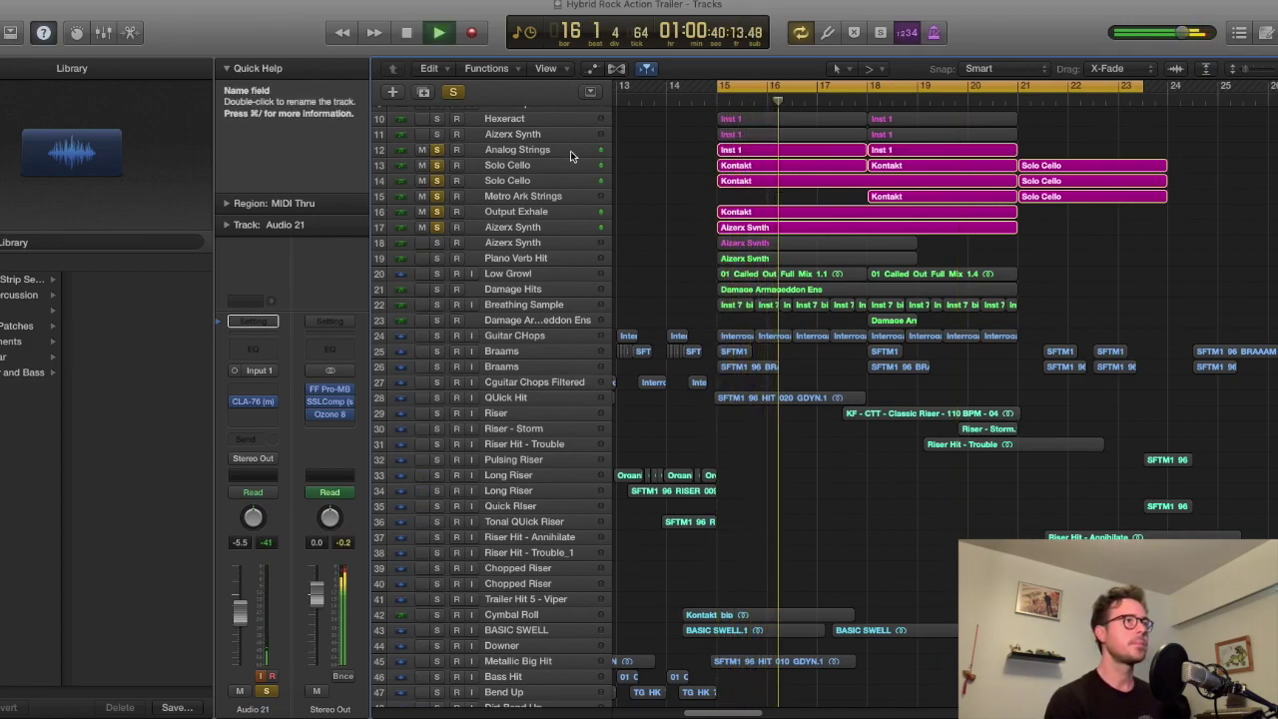
key(space)
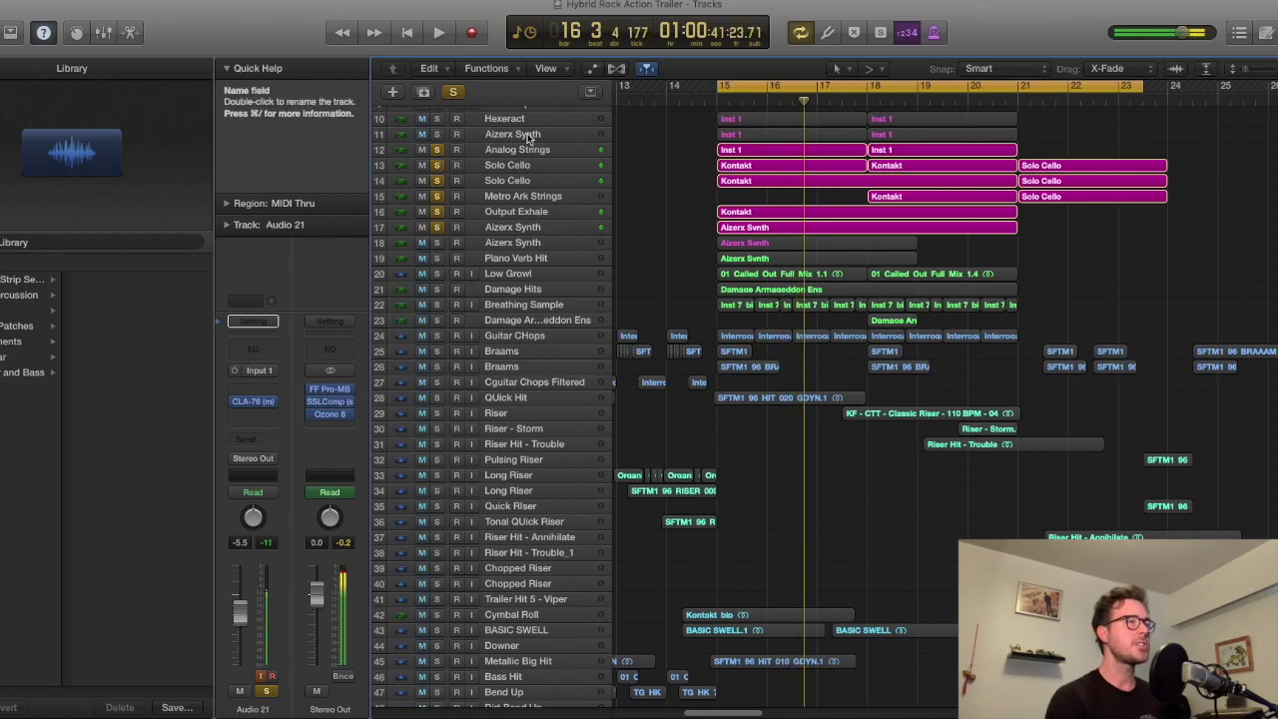
Step: Add the Aizerx Synth on track 11 to the soloed layers and audition them from bar 15
click(437, 134)
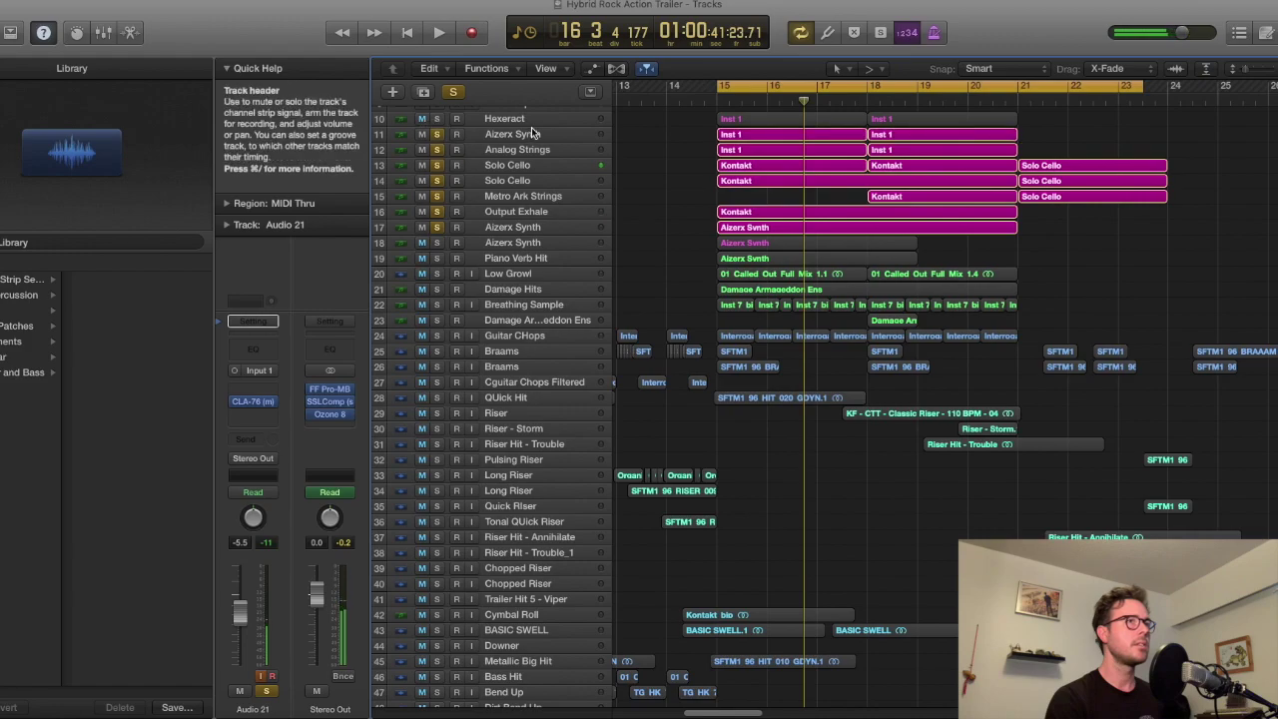
key(space)
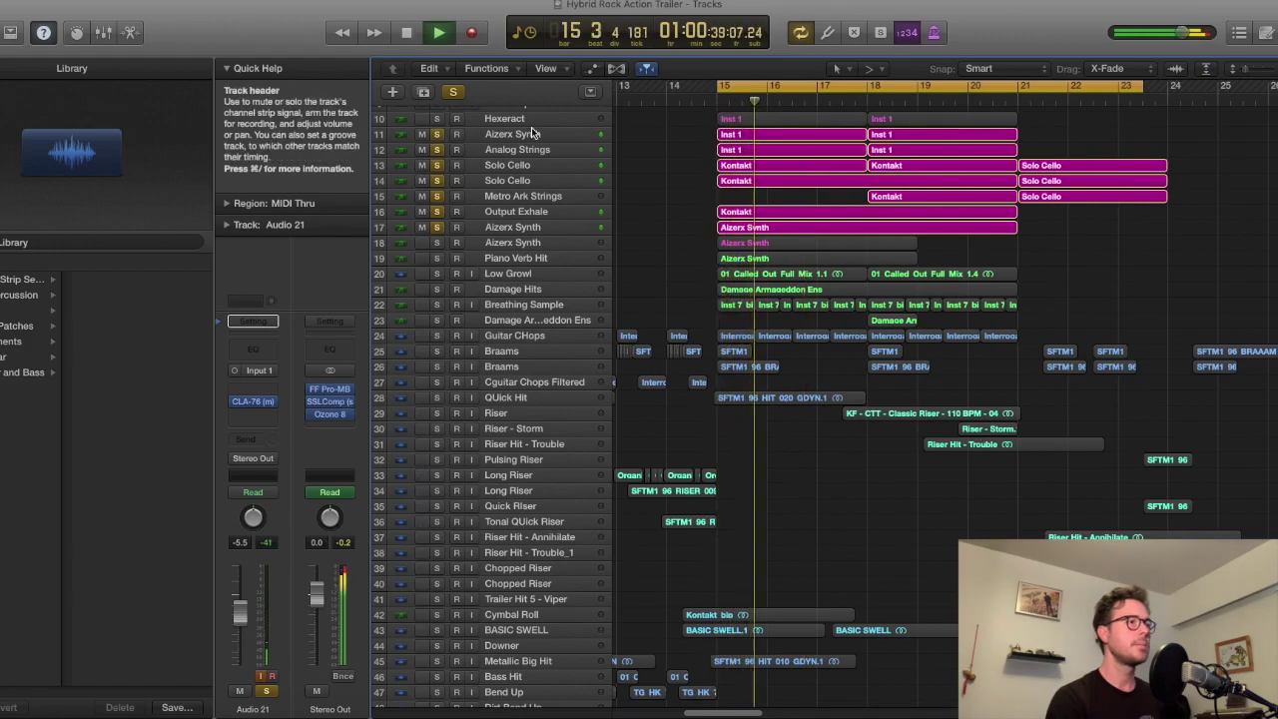
key(space)
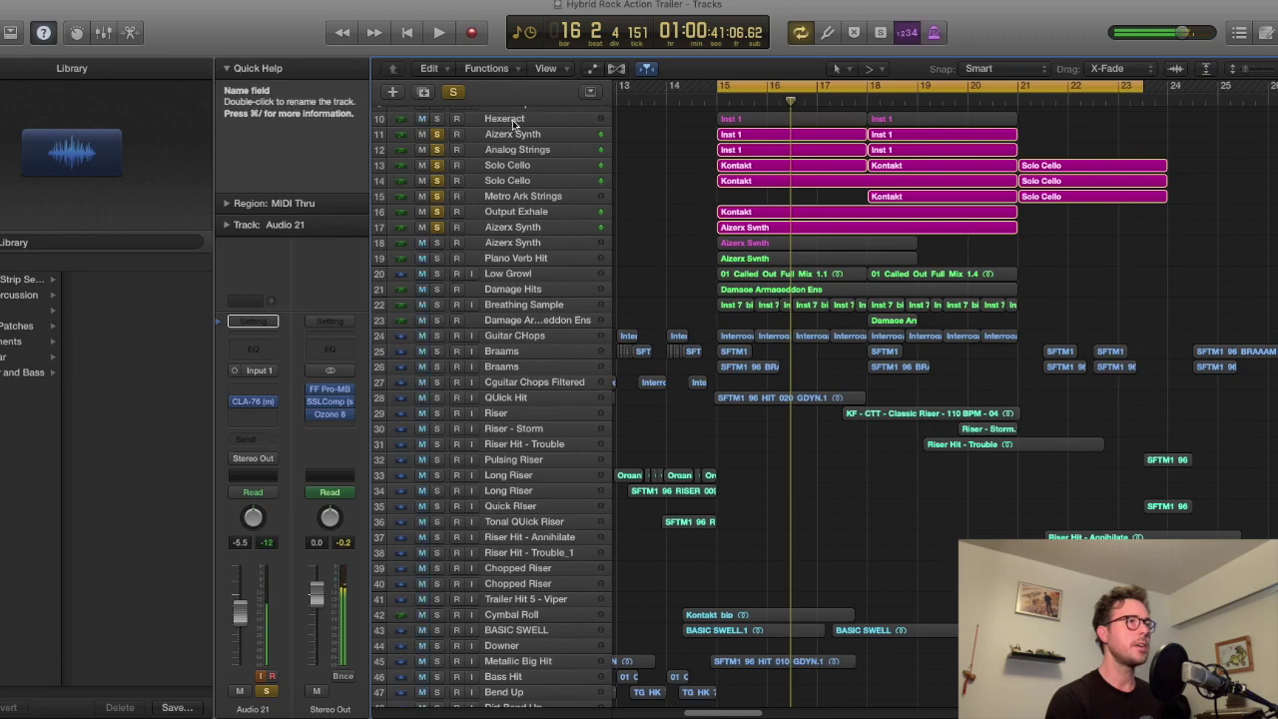
Step: Add Hexeract to the soloed layers and audition the combined strings and synths from bar 15
click(436, 121)
key(space)
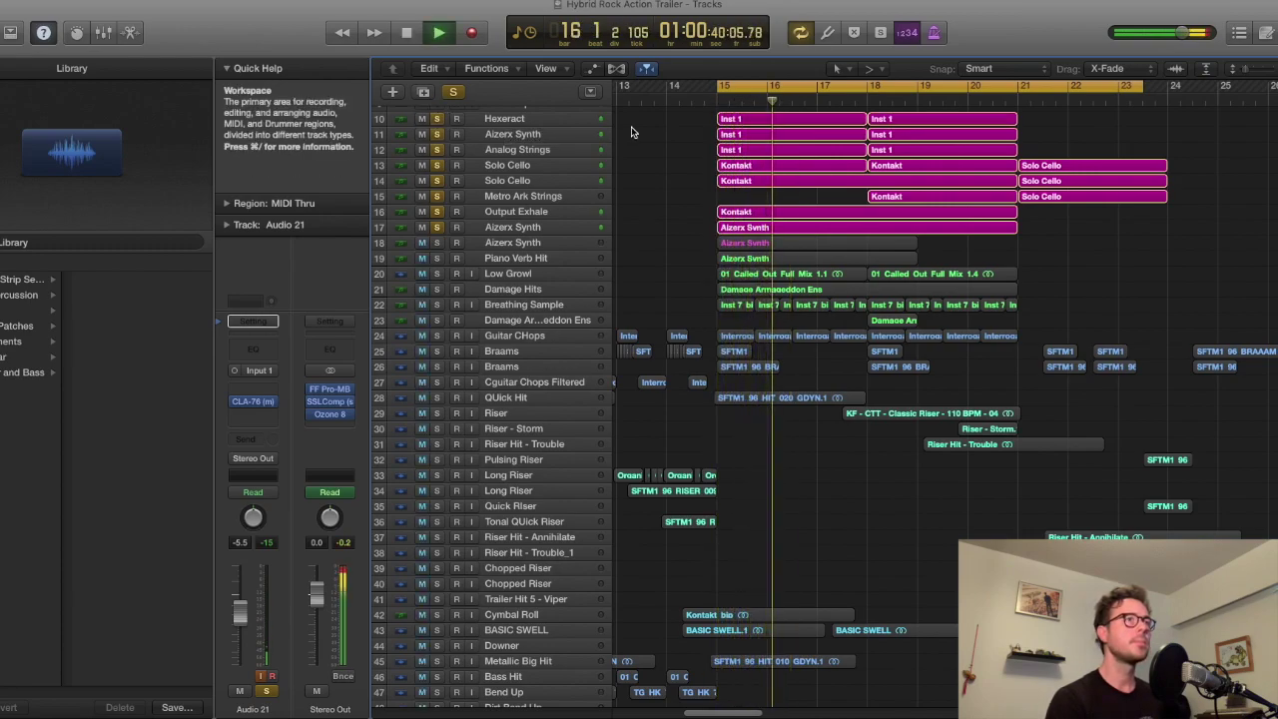
key(space)
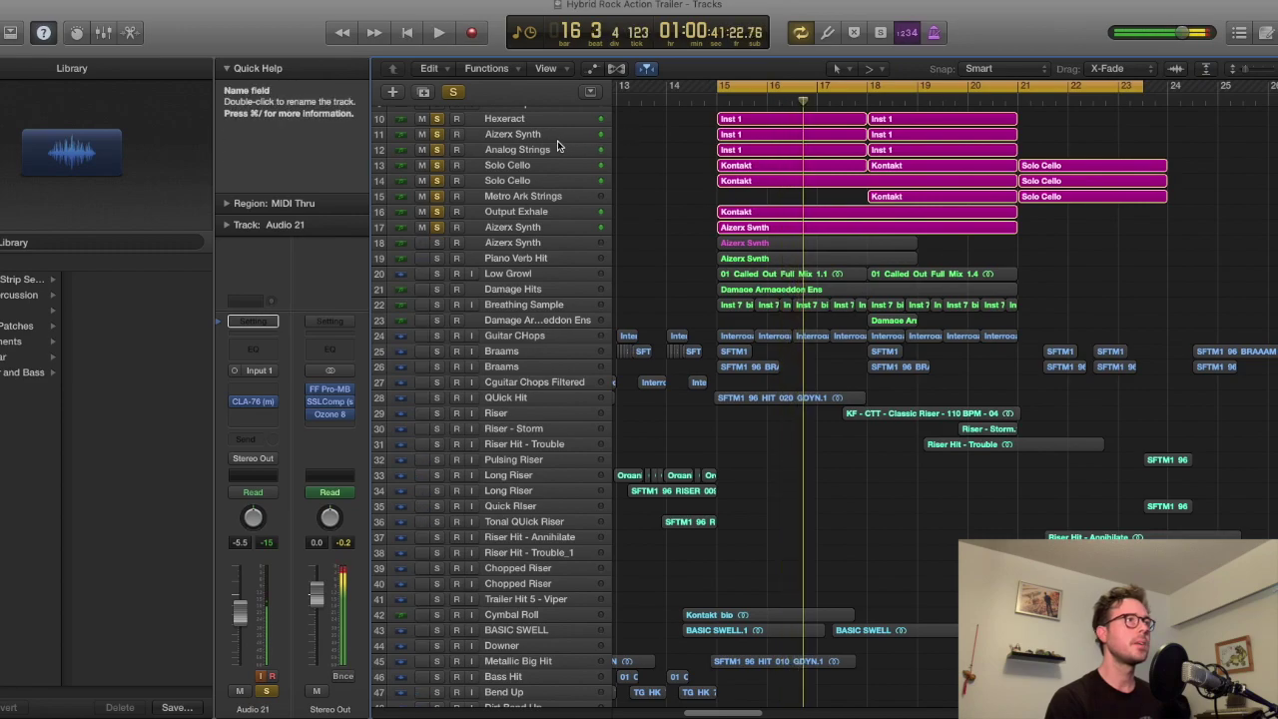
Step: Clear all track solos and play the full mix of the section starting at bar 15
click(451, 93)
key(space)
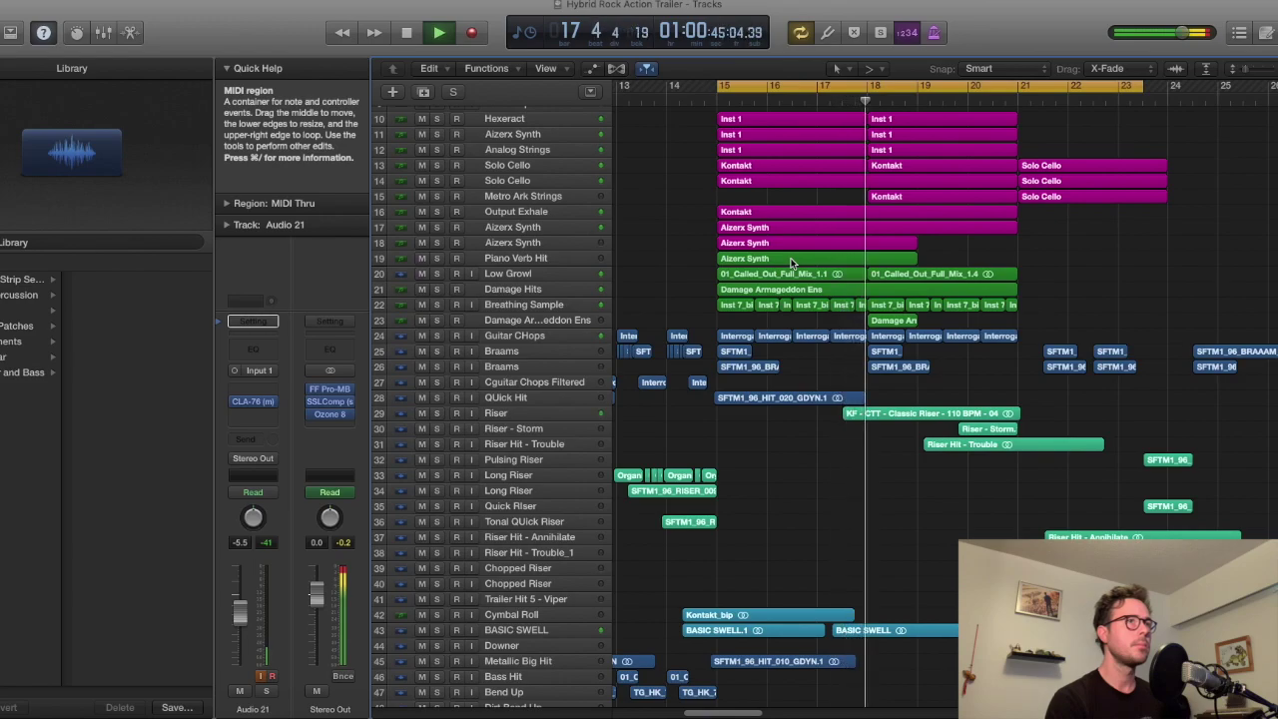
key(space)
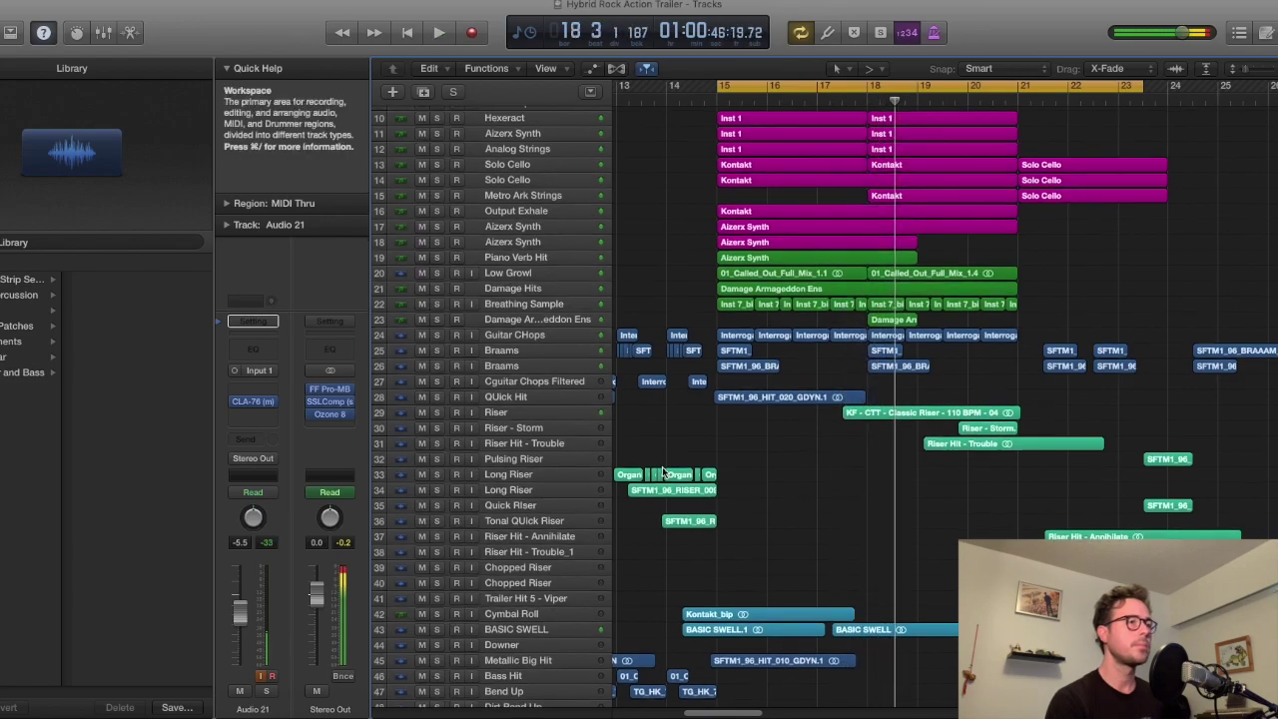
Step: Solo the Audio 21 track and fit all tracks of the arrangement in view
scroll(662, 466, down, 5)
click(438, 647)
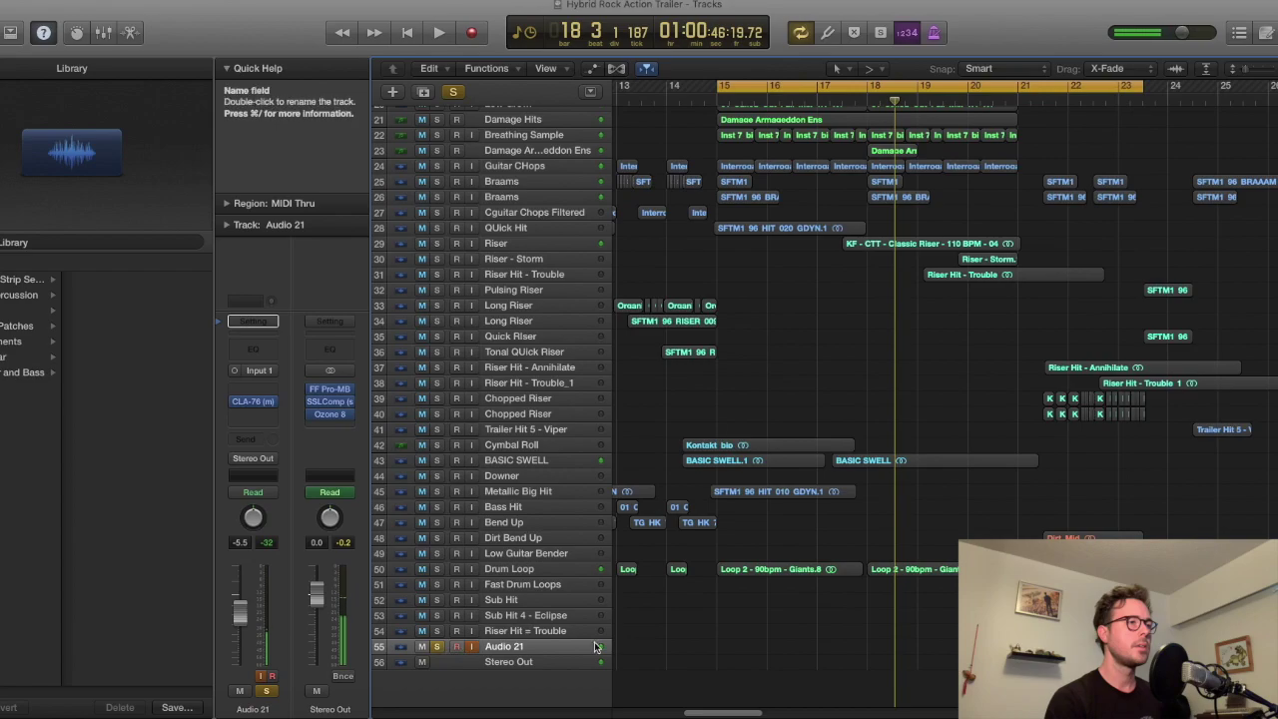
key(z)
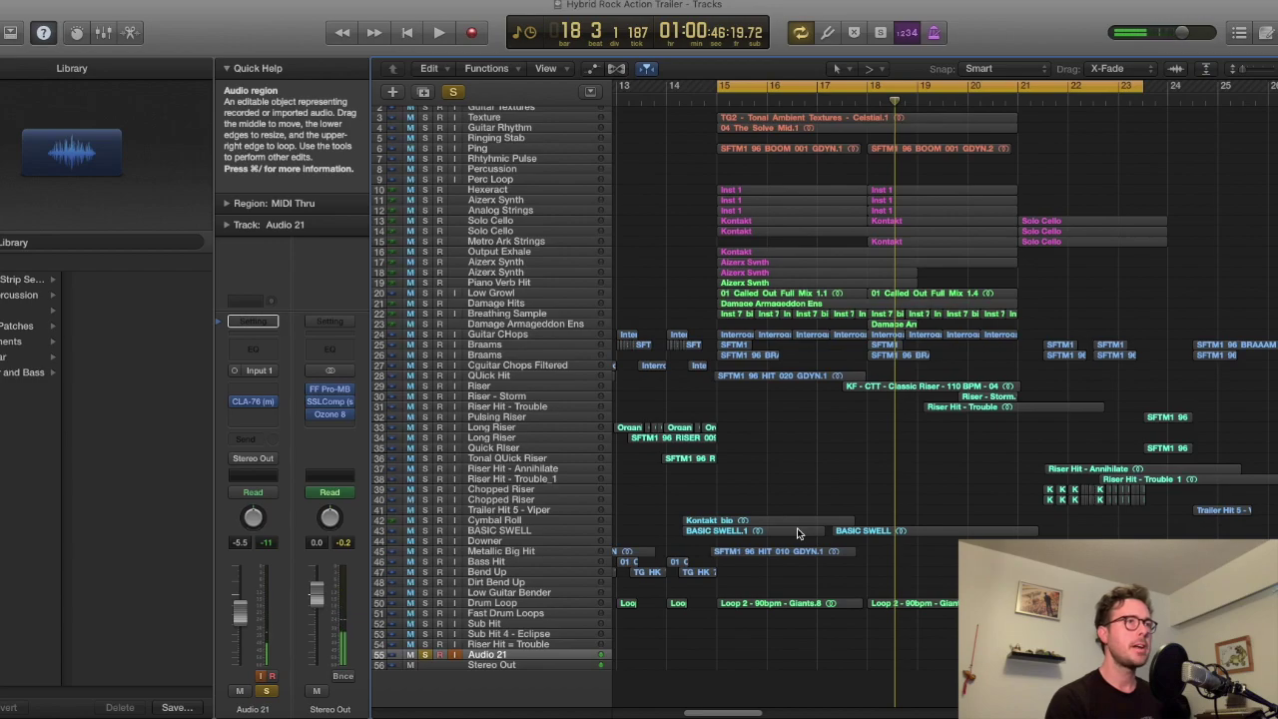
key(ctrl+alt+super+m)
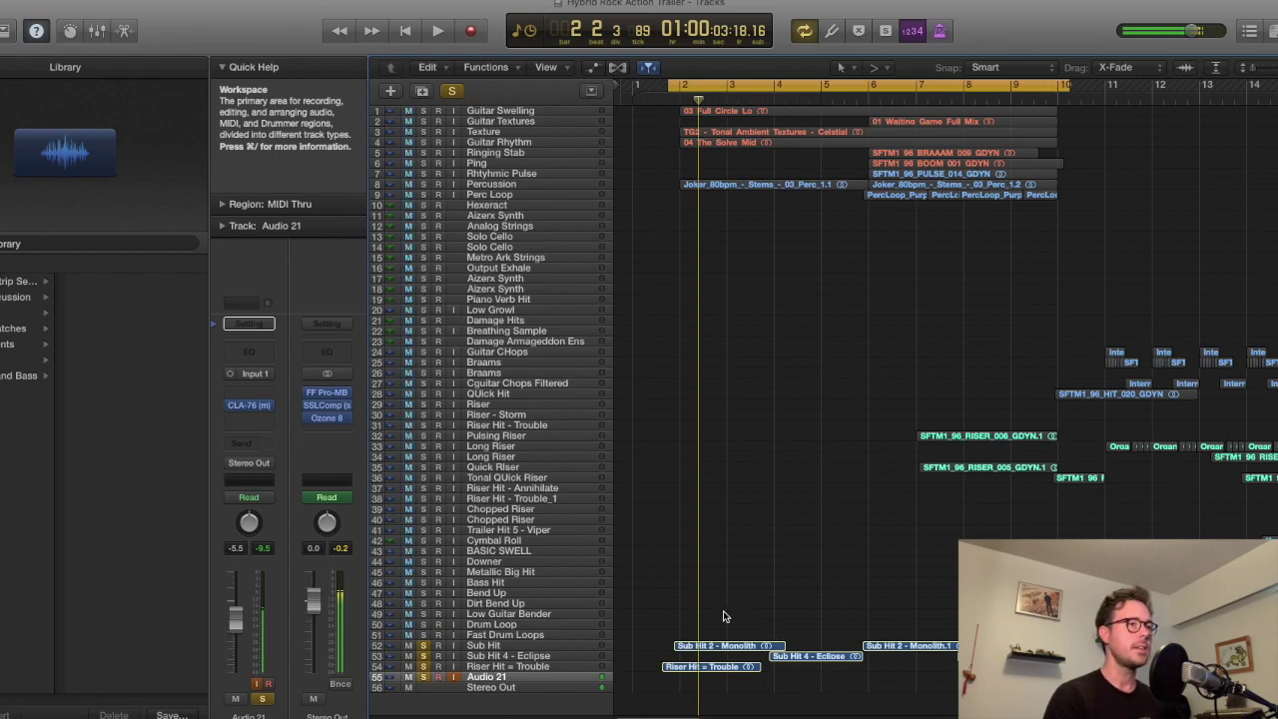
Step: Audition the soloed Sub Hit, Sub Hit 4 - Eclipse and Riser Hit = Trouble tracks in the opening bars
key(space)
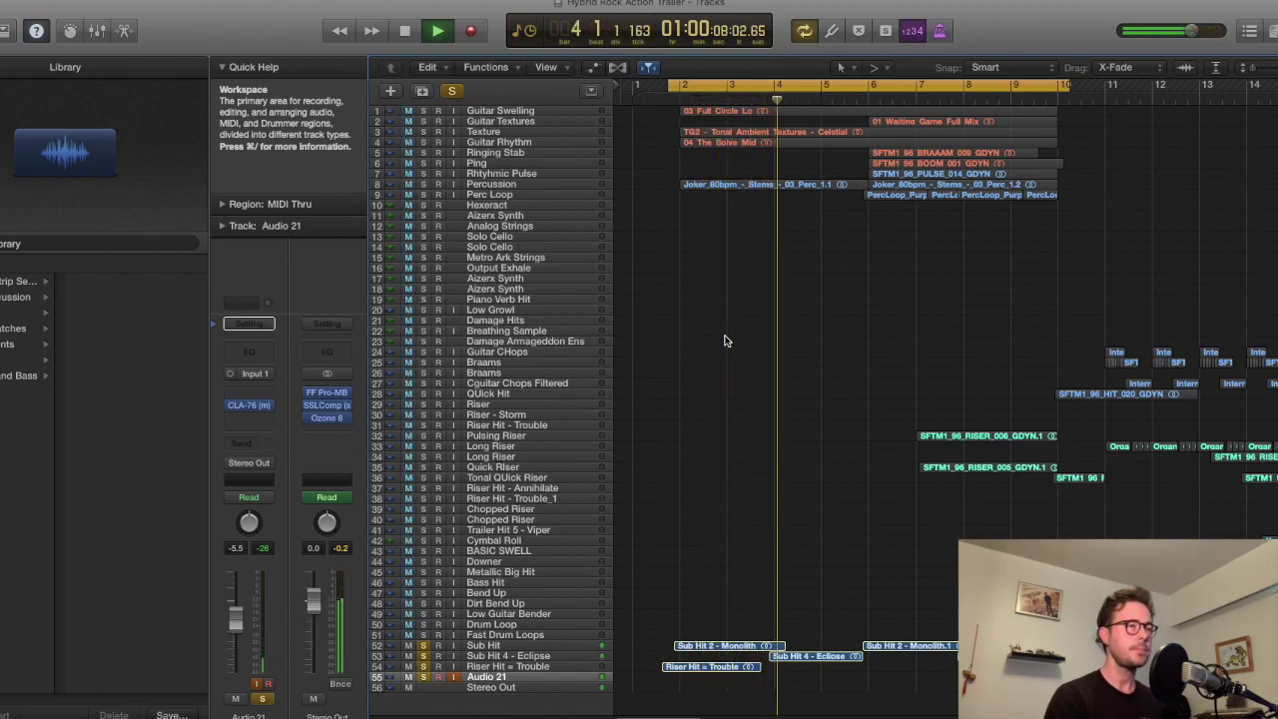
key(space)
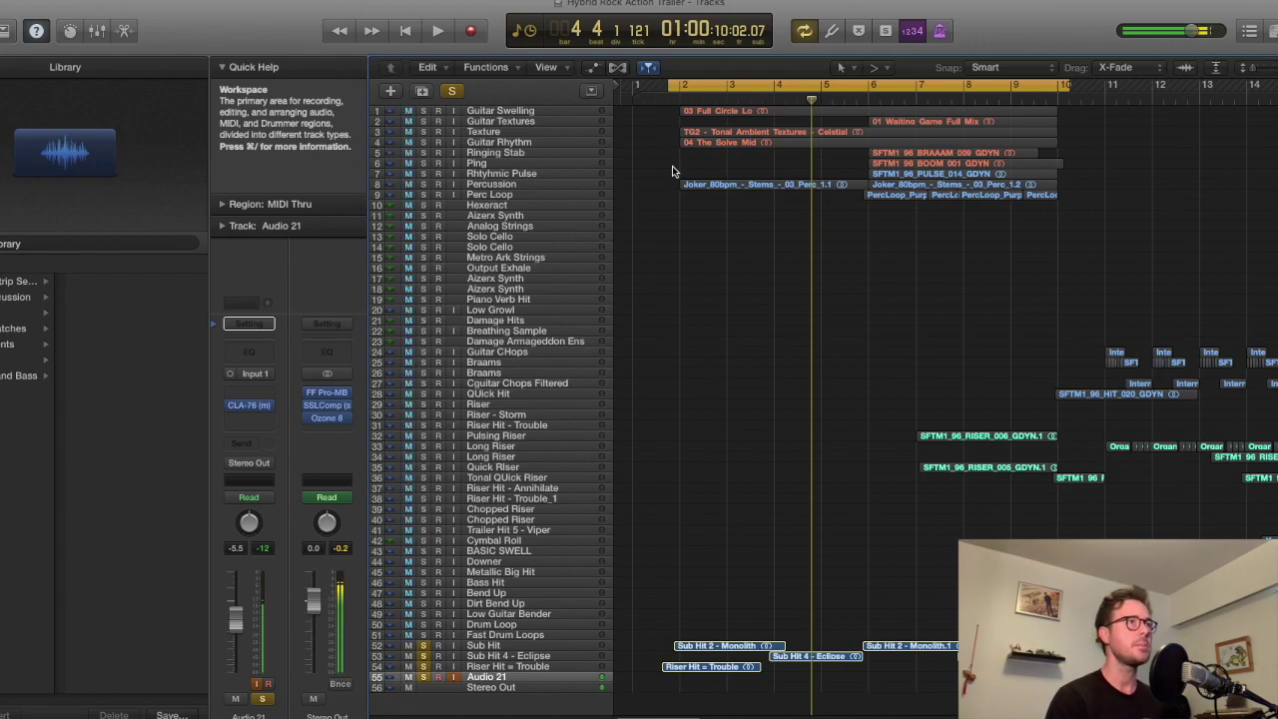
Step: Clear all track solos and play the full mix of the opening section from bar 2
click(453, 92)
key(space)
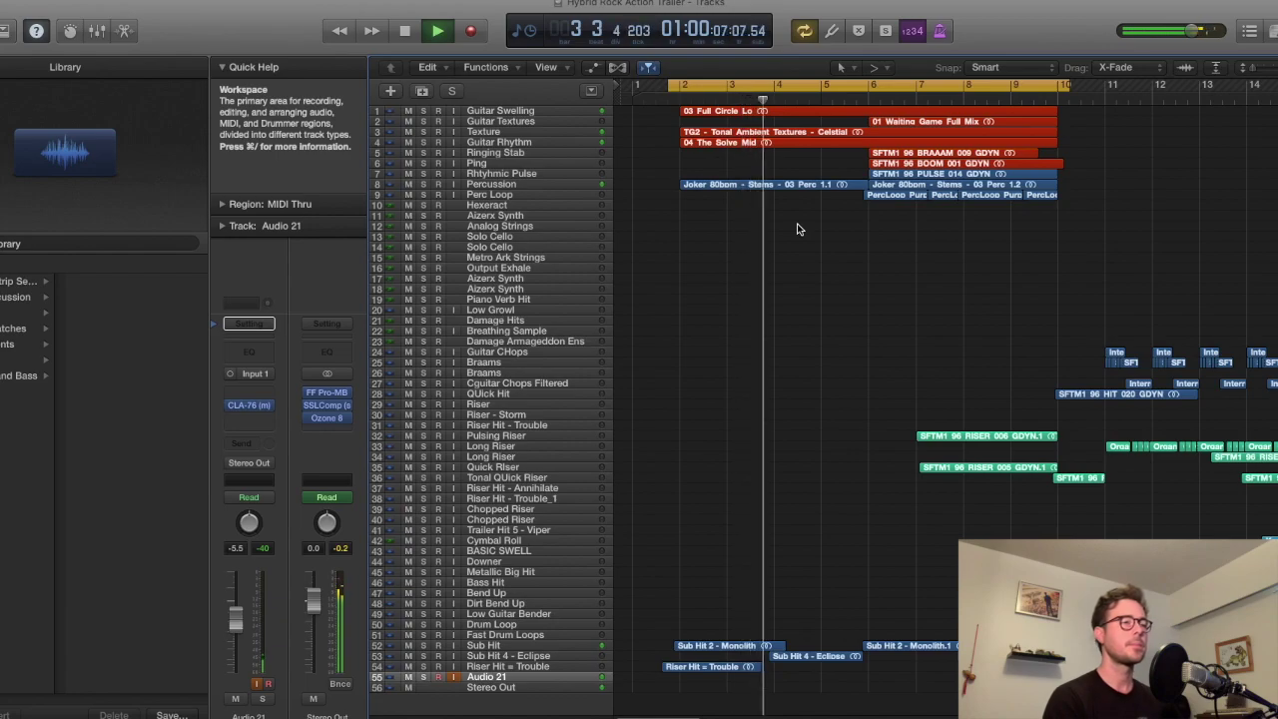
key(space)
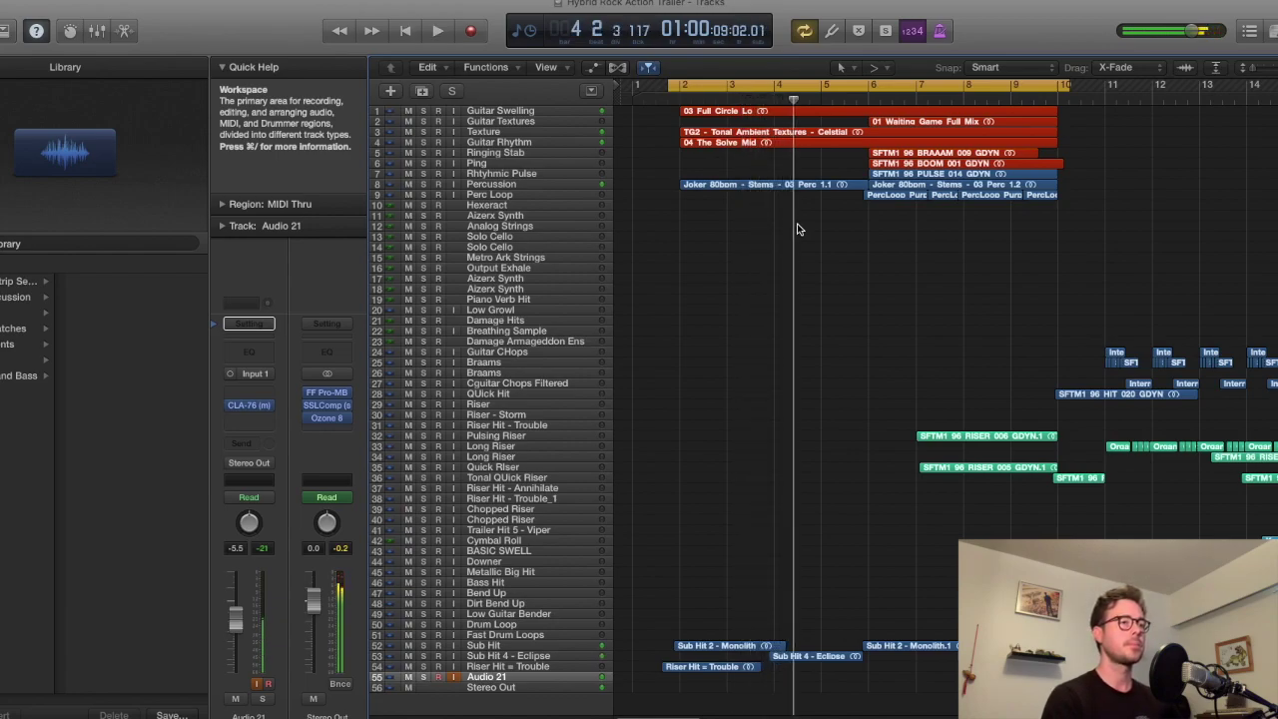
Step: Audition the soloed Low Growl and two Braams tracks together in the section starting at bar 15
key(super+Left)
key(super+Left)
key(super+Right)
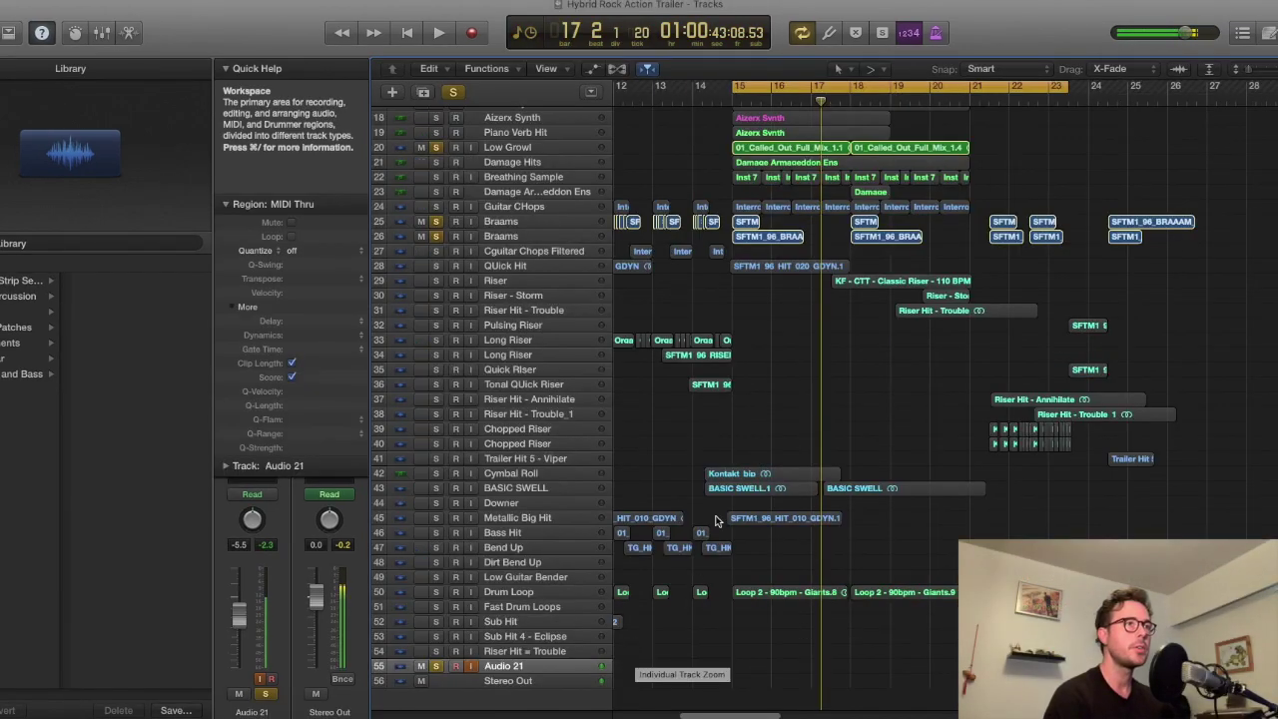
scroll(761, 386, up, 5)
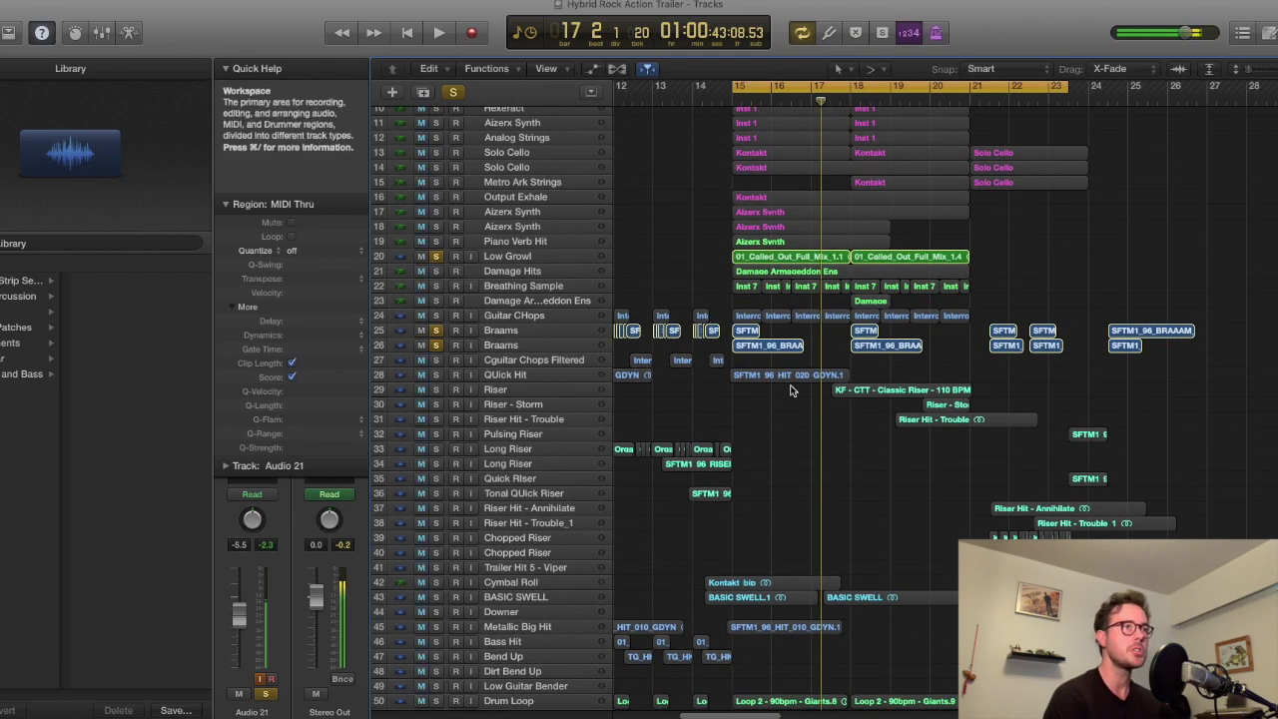
key(super+Right)
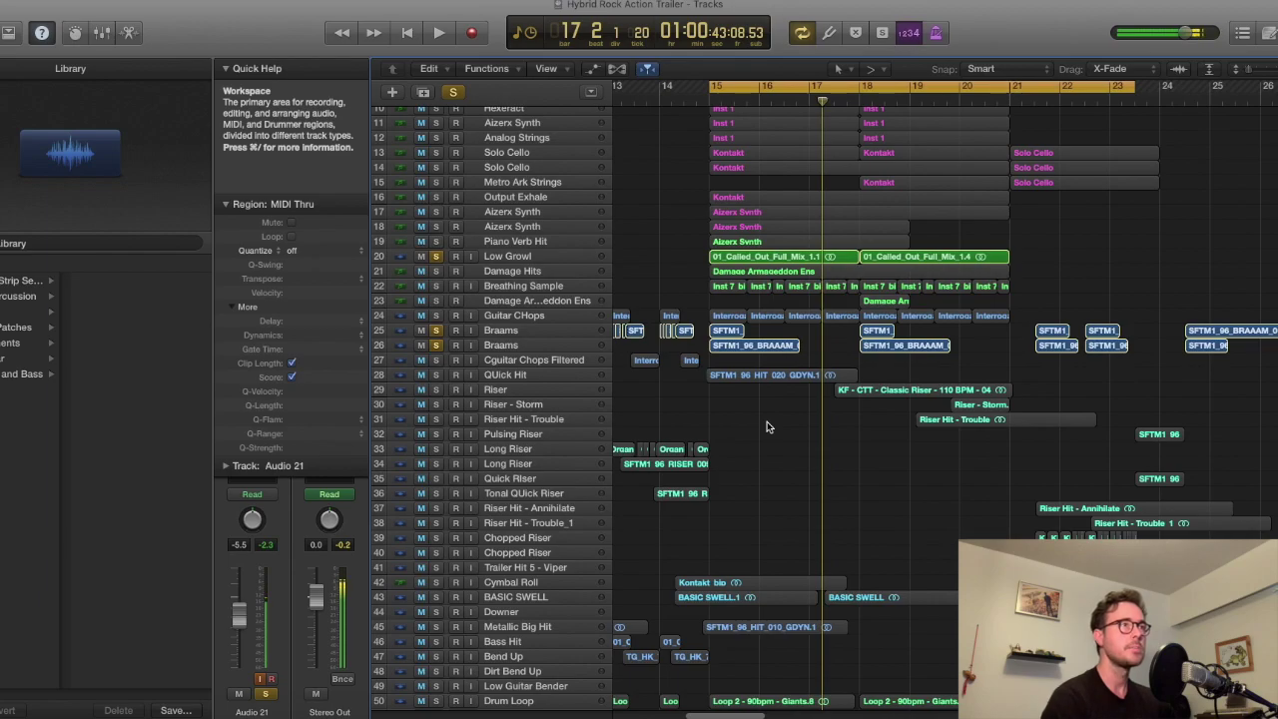
key(space)
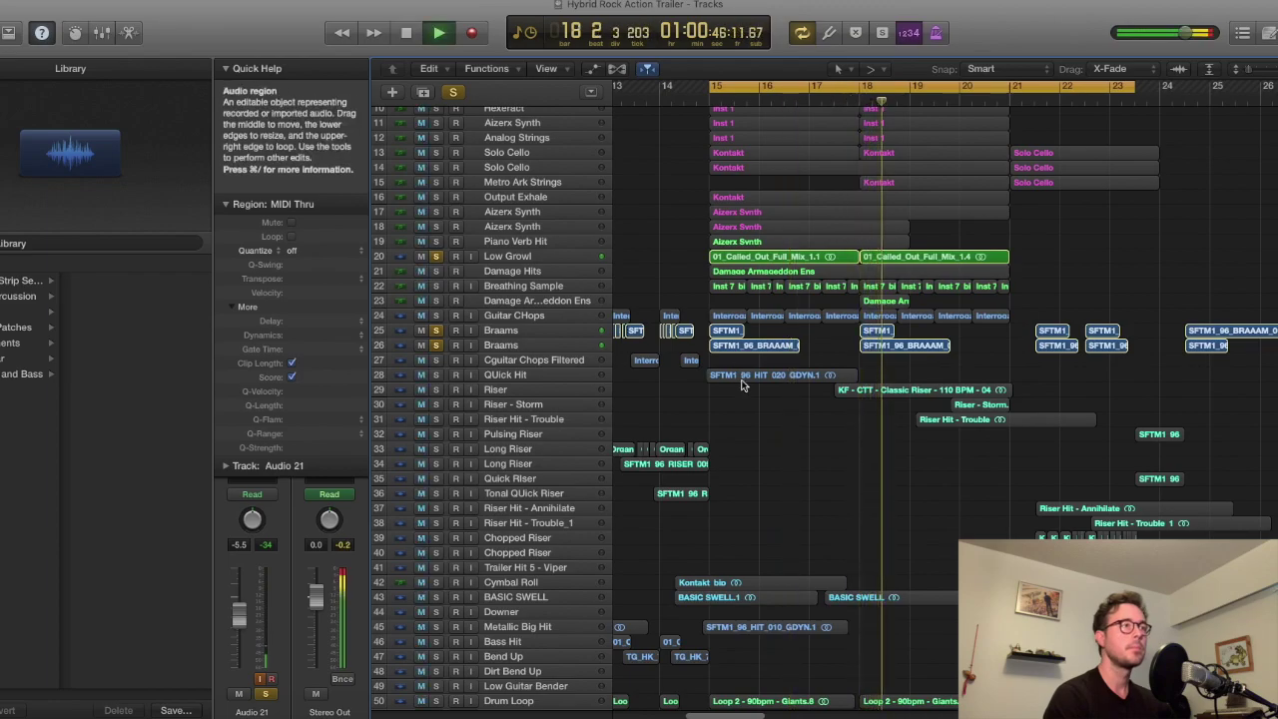
key(space)
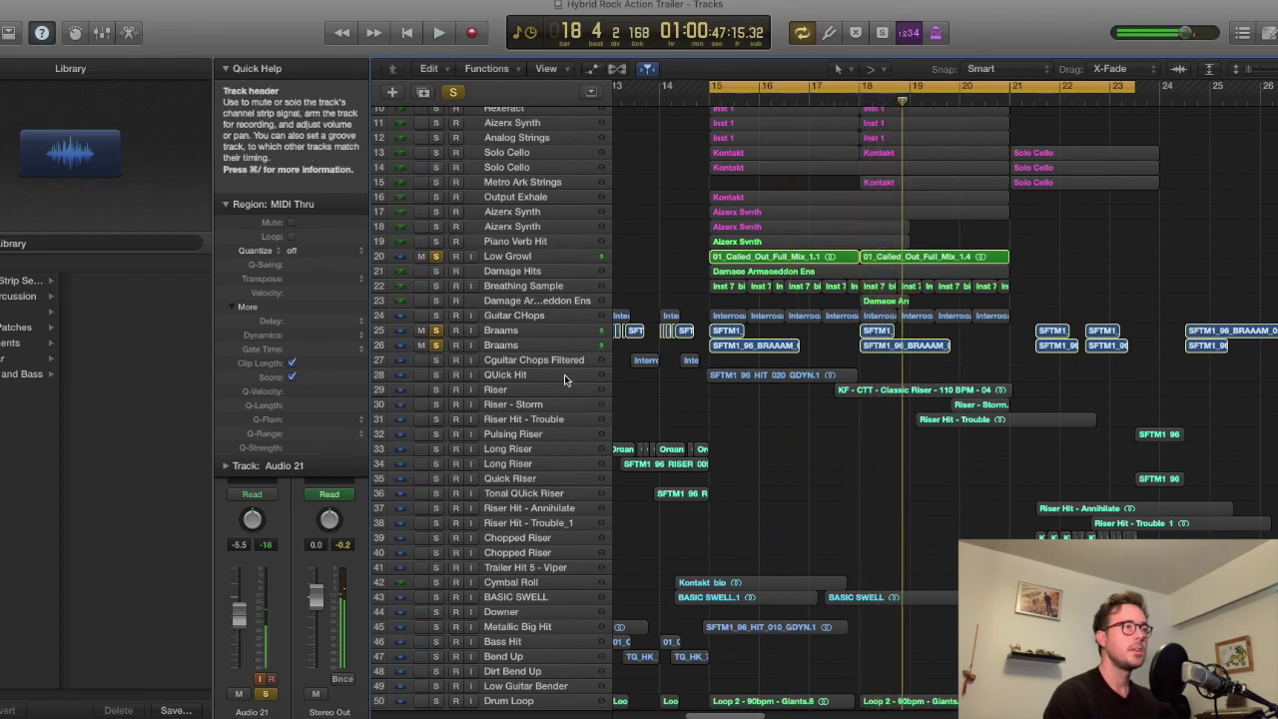
Step: Remove both Braams tracks from the solo and play the Low Growl track from bar 15
key(s)
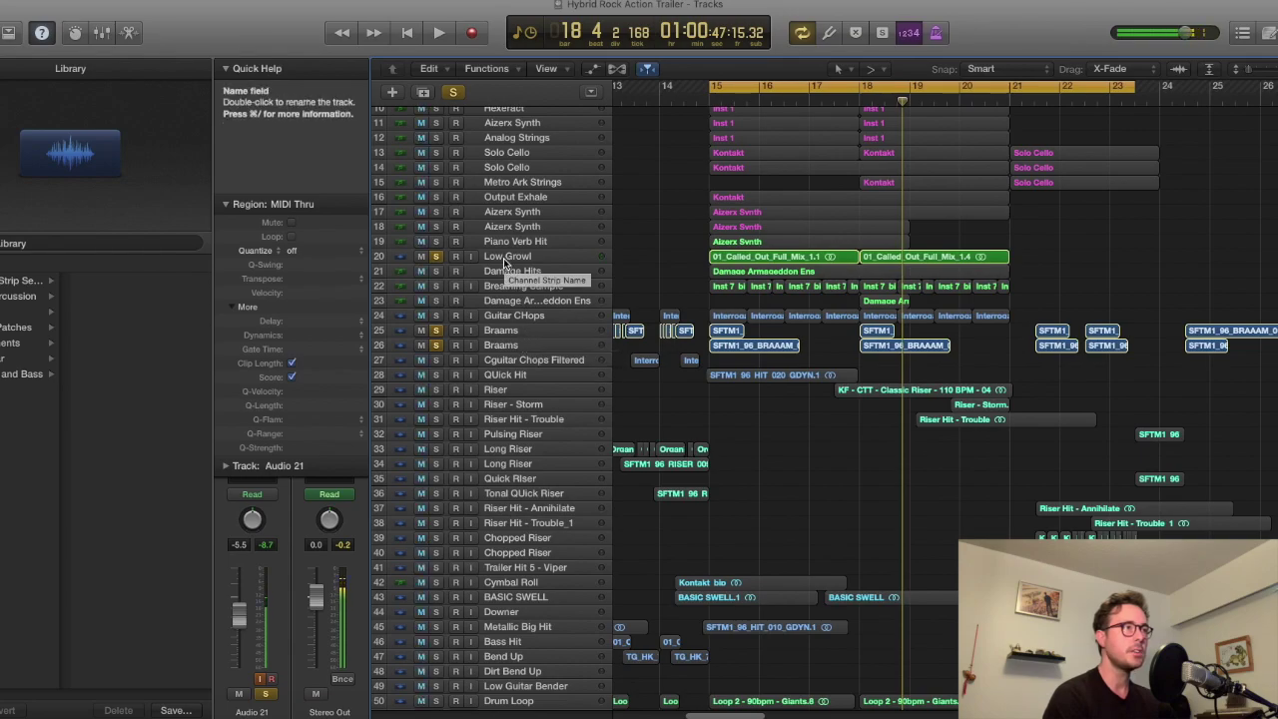
click(436, 347)
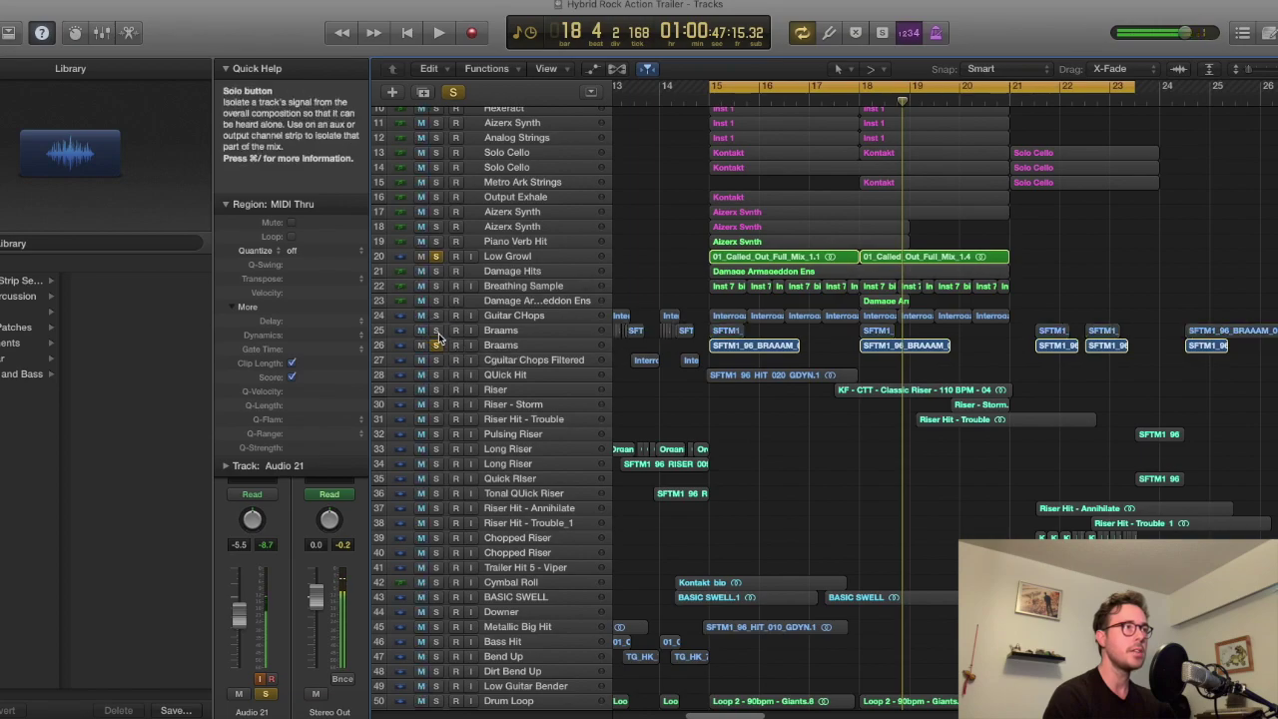
key(space)
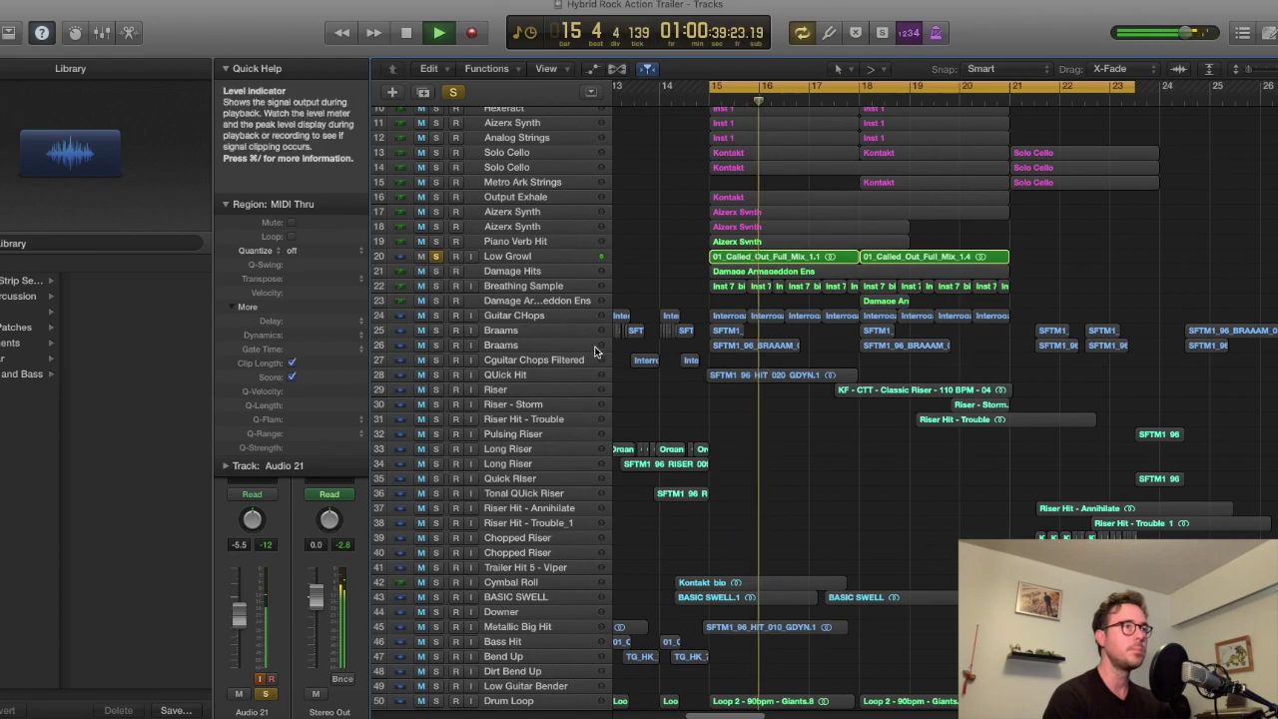
Step: Solo both Braams tracks again alongside Low Growl and audition them from bar 15
click(436, 344)
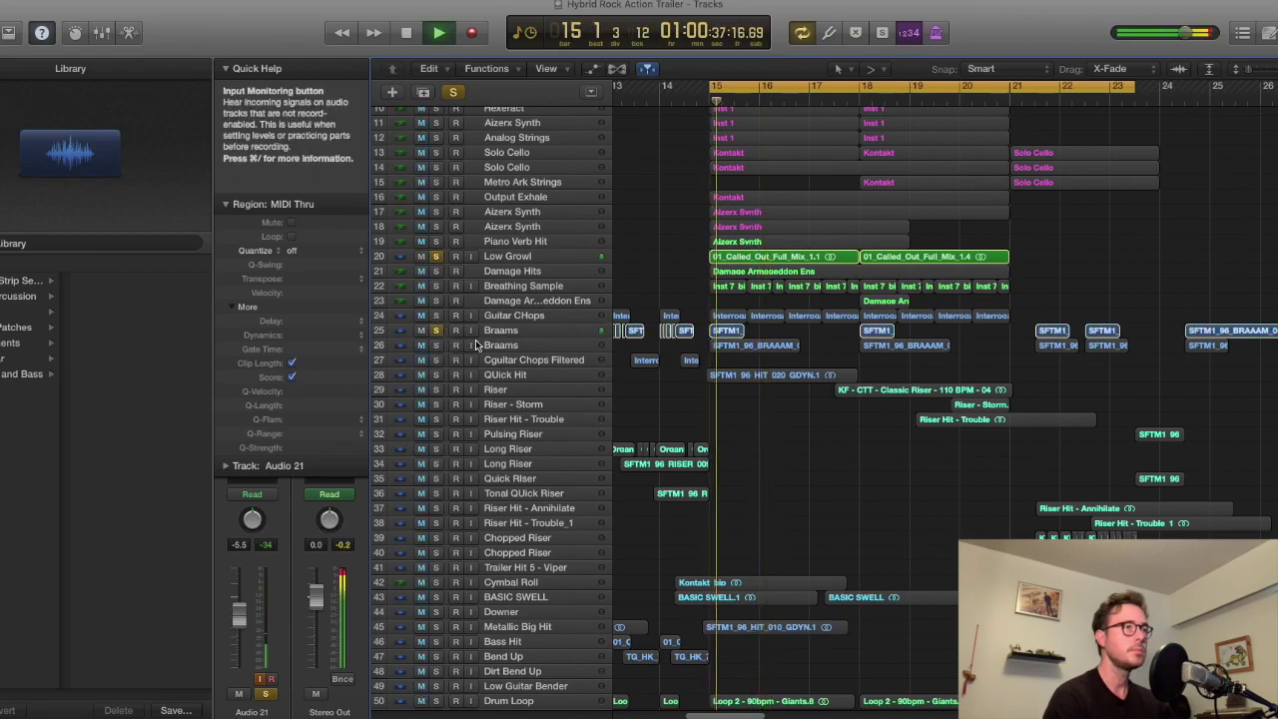
click(436, 344)
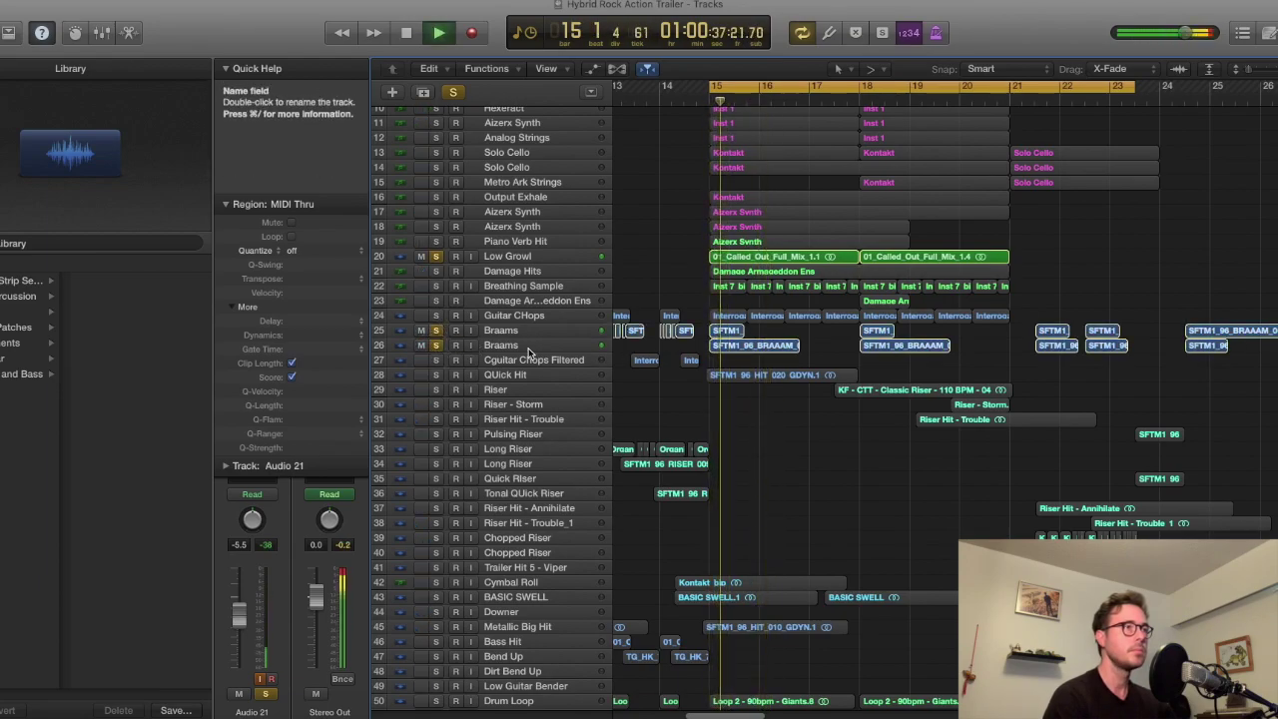
key(space)
Step: Solo the Drum Loop track in place of Low Growl and the Braams, and audition its loops from bar 15
scroll(817, 471, down, 4)
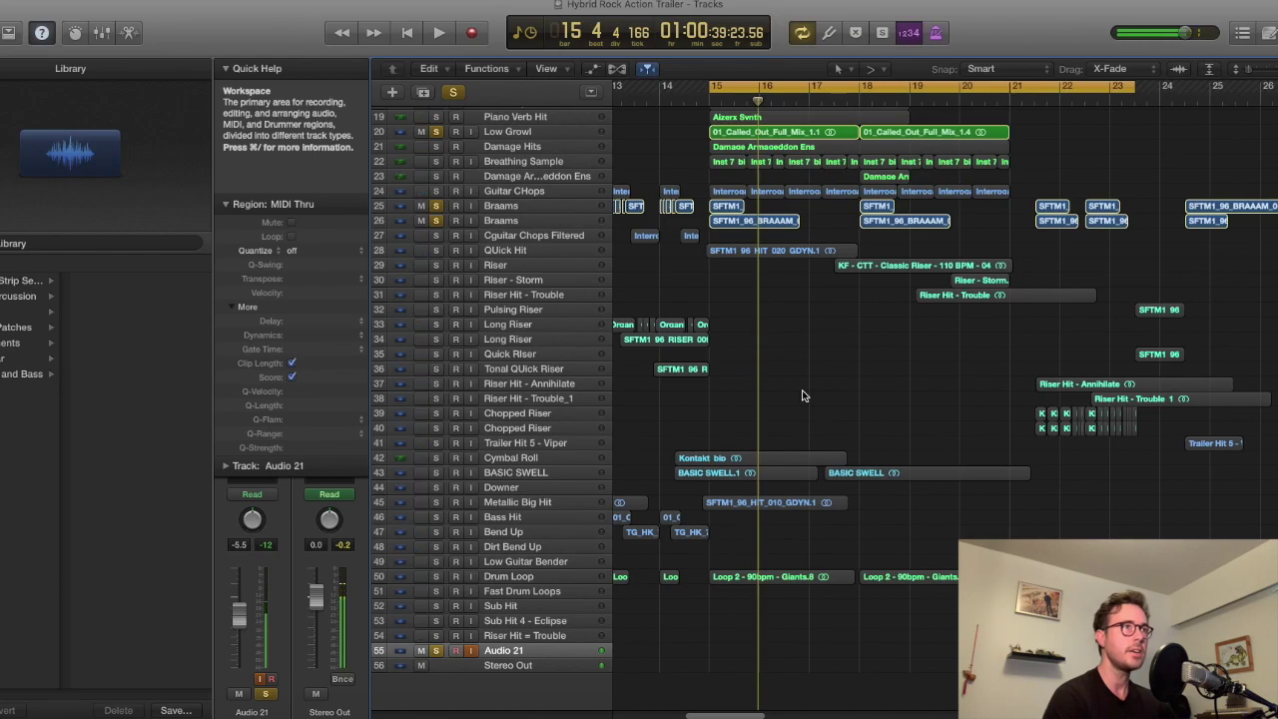
click(633, 576)
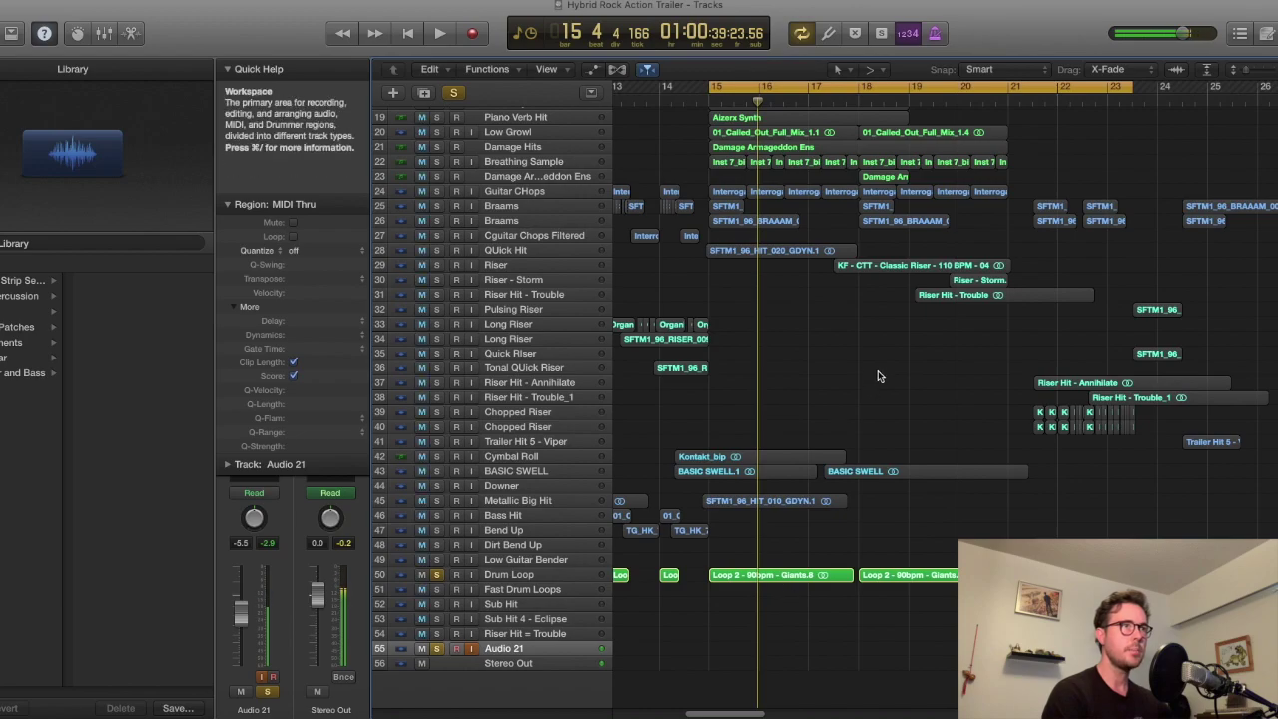
scroll(878, 375, up, 5)
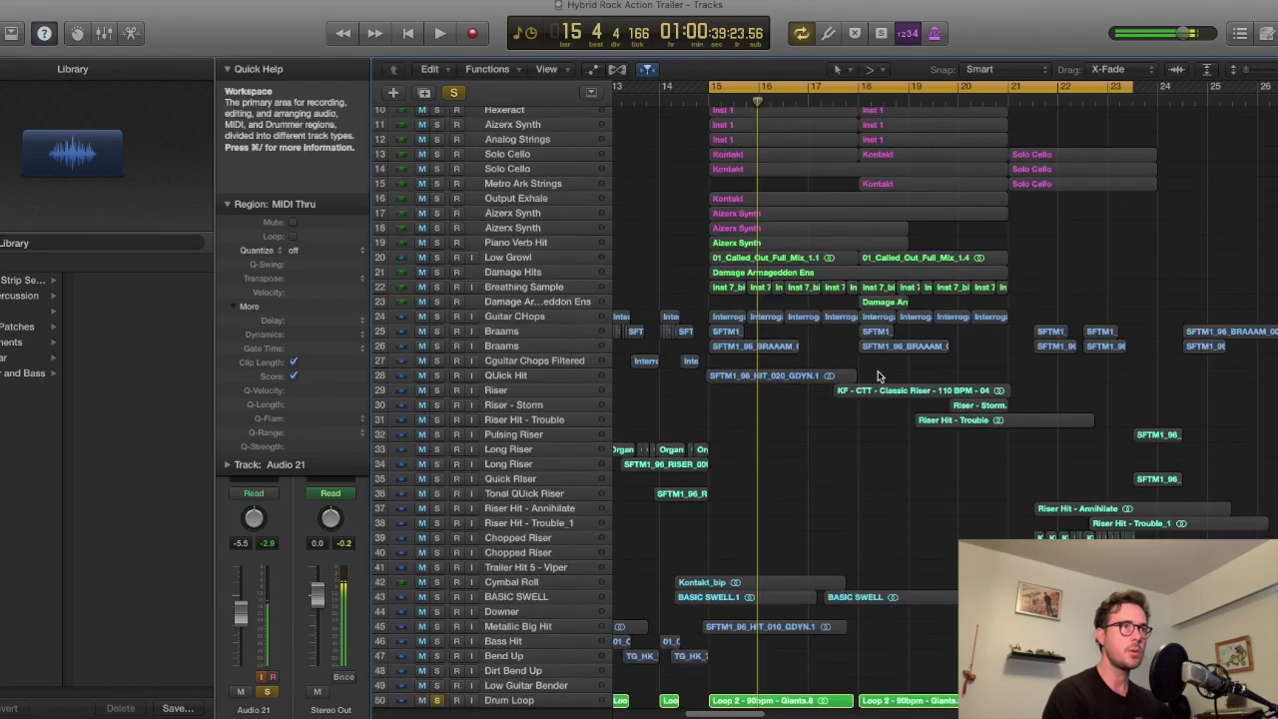
scroll(878, 375, down, 5)
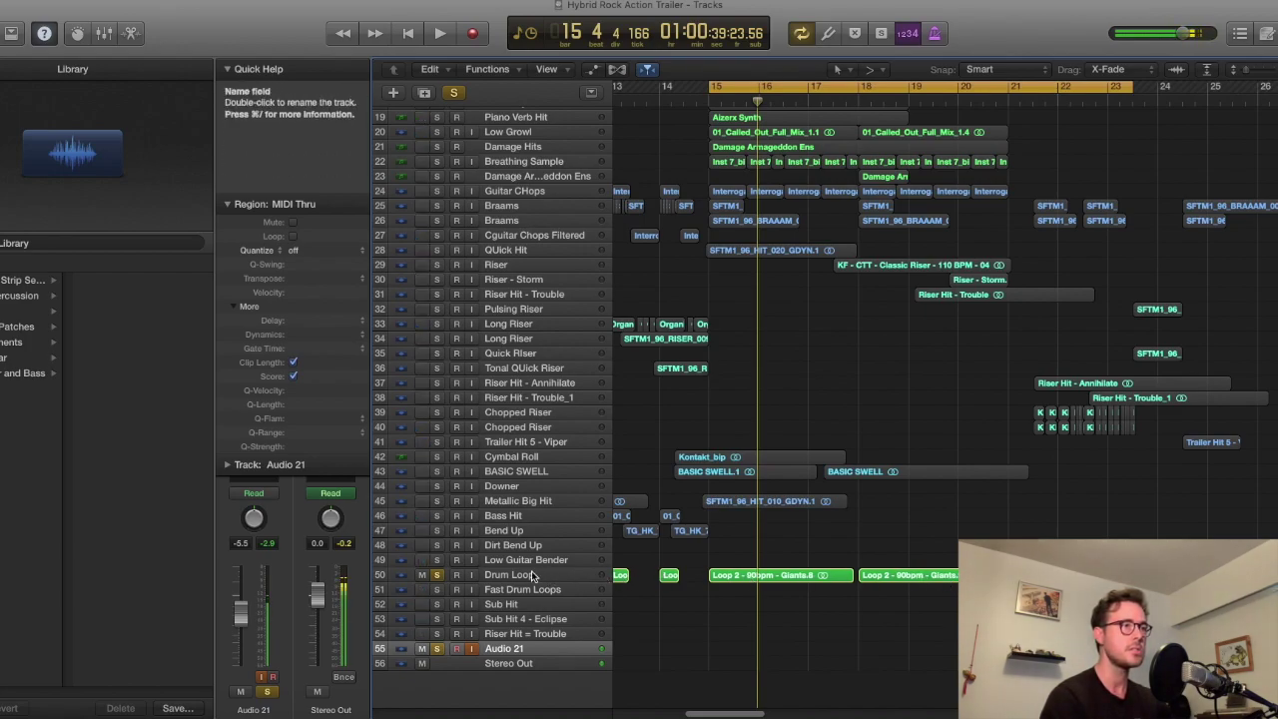
key(space)
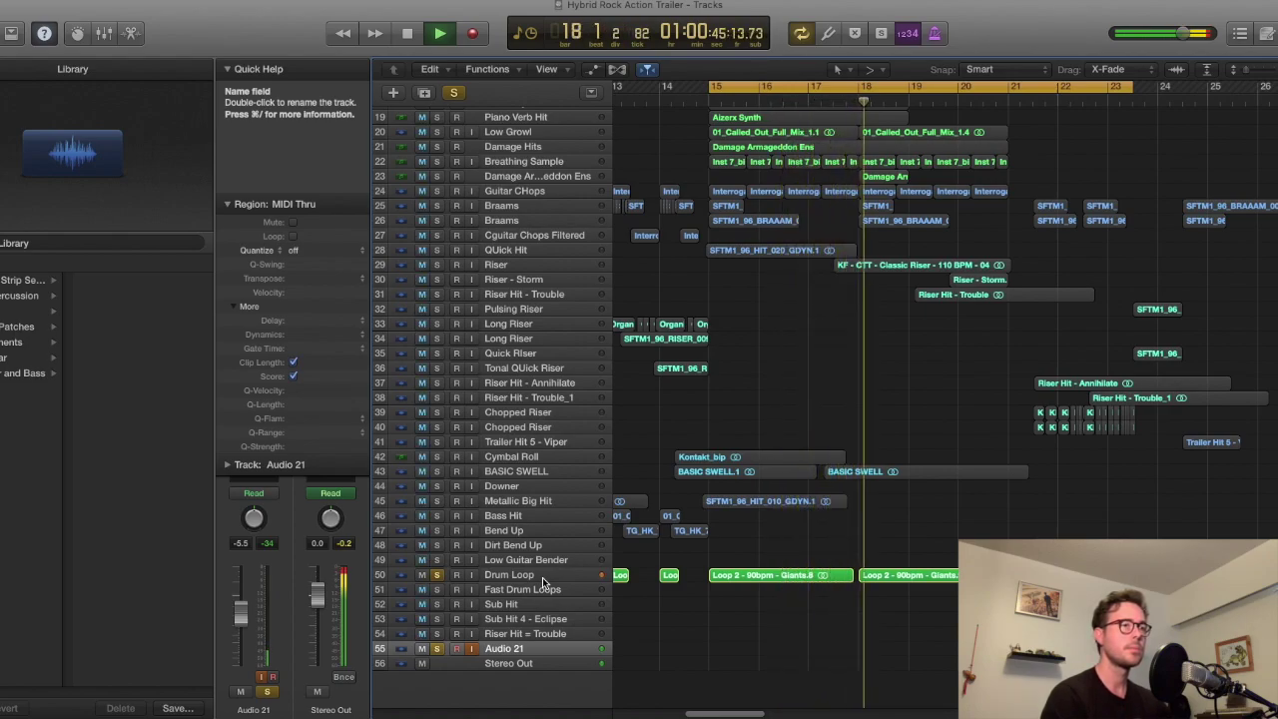
key(space)
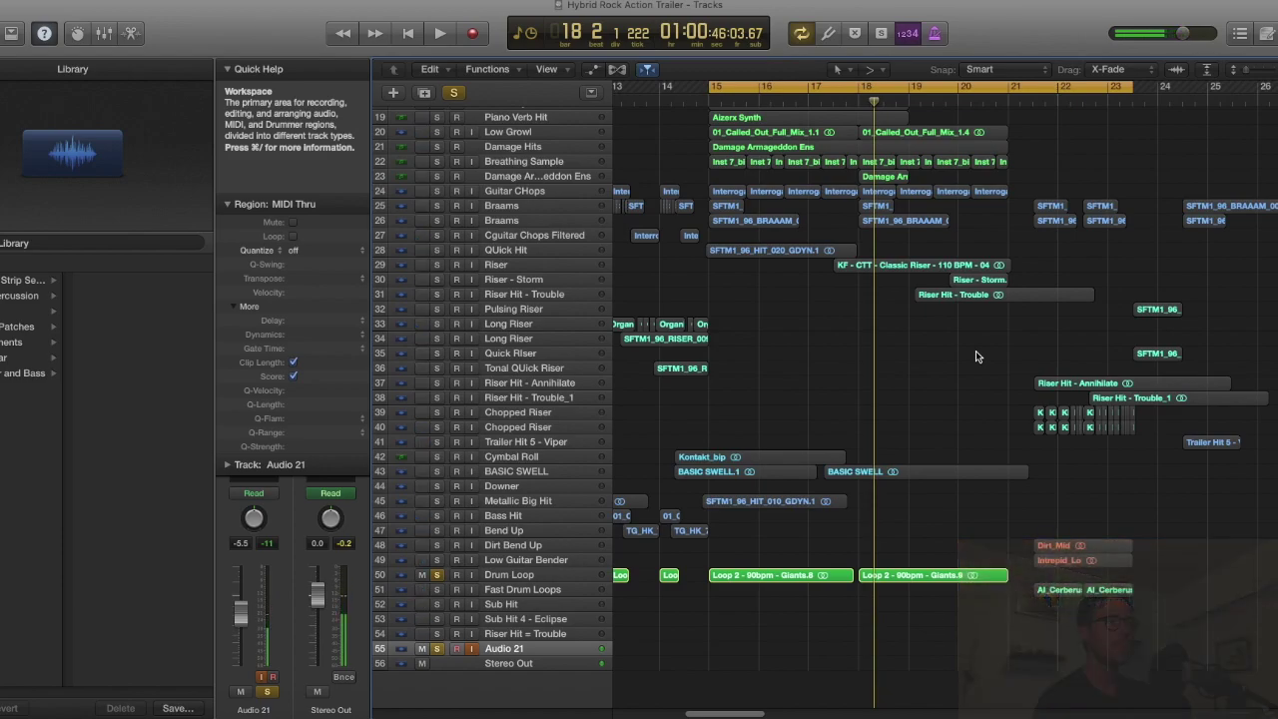
Step: Audition the soloed Damage Hits, QUick Hit, Cymbal Roll, BASIC SWELL and Metallic Big Hit layers around bars 14 to 18
scroll(919, 375, down, 3)
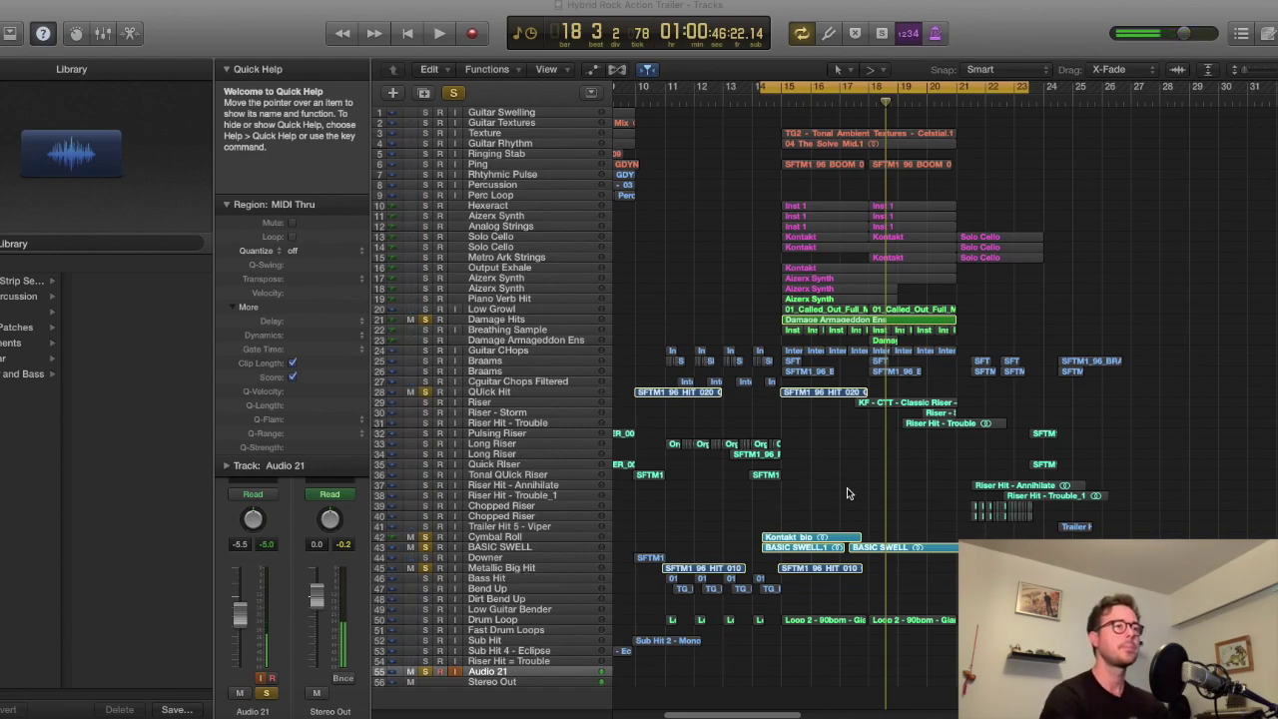
key(space)
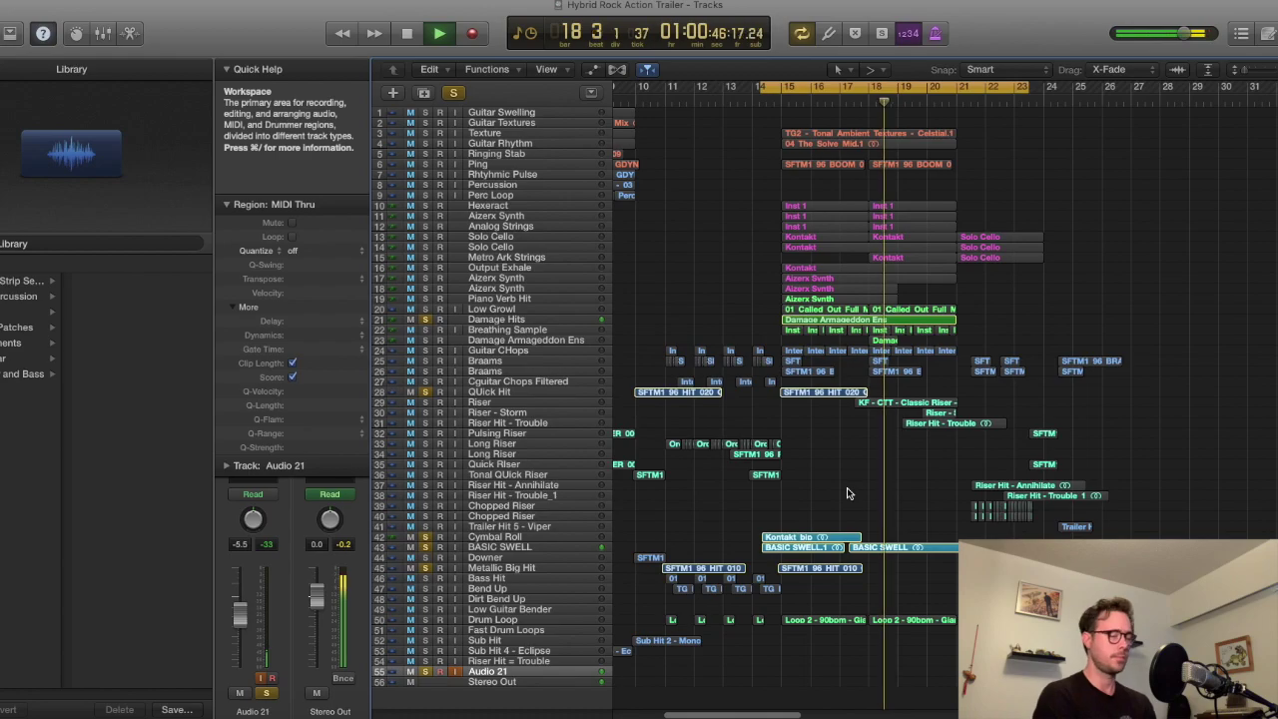
key(space)
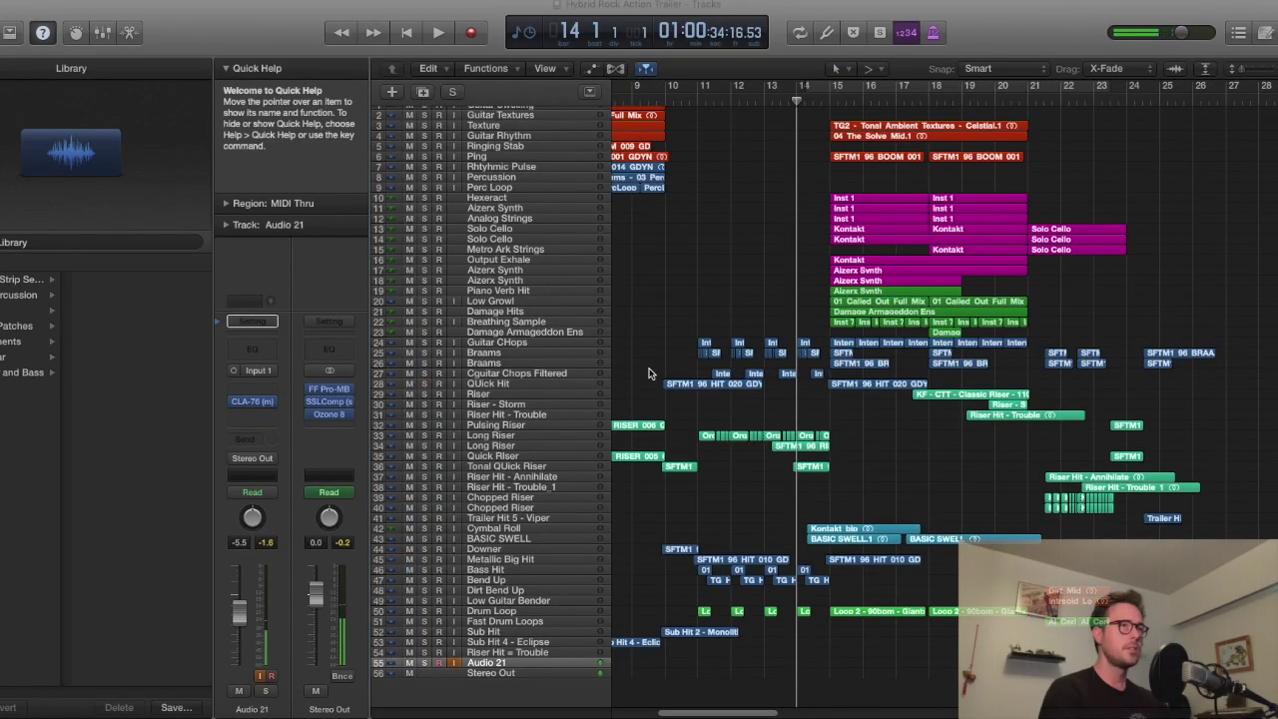
Step: Open the FF Pro-MB plug-in on the Stereo Out, examine its two compression bands and close it
key(super+Right)
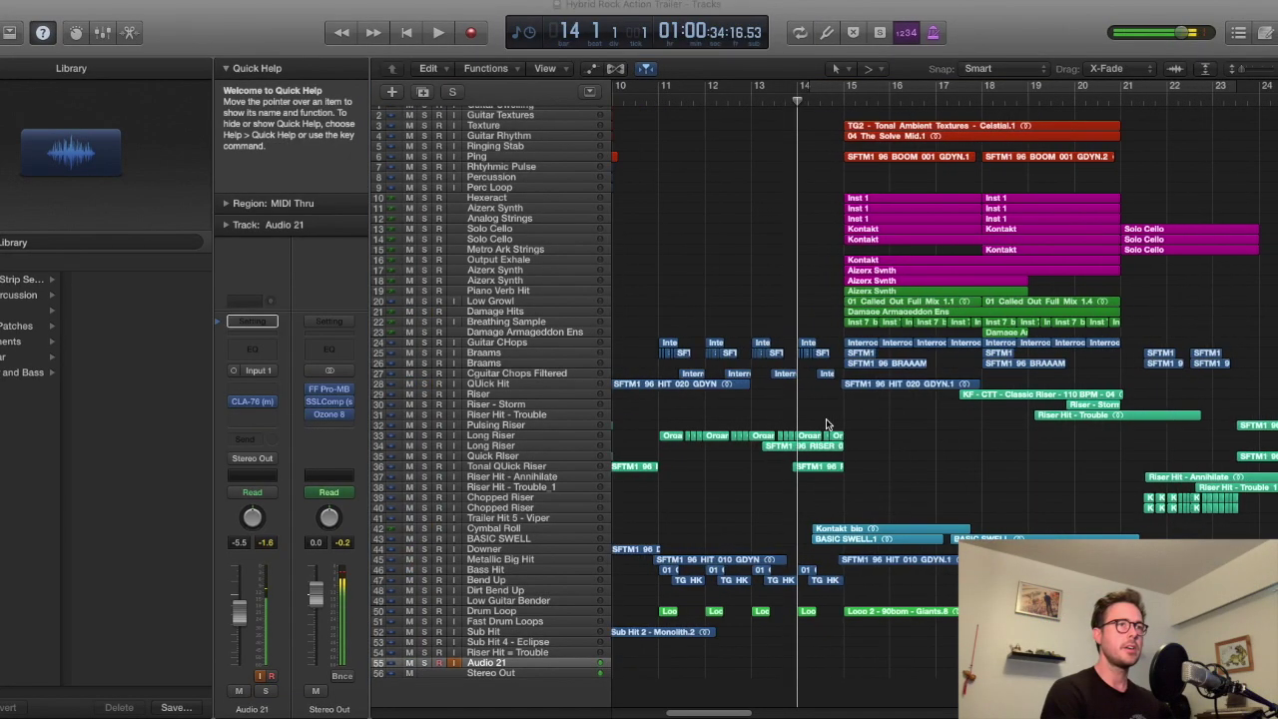
scroll(825, 424, right, 2)
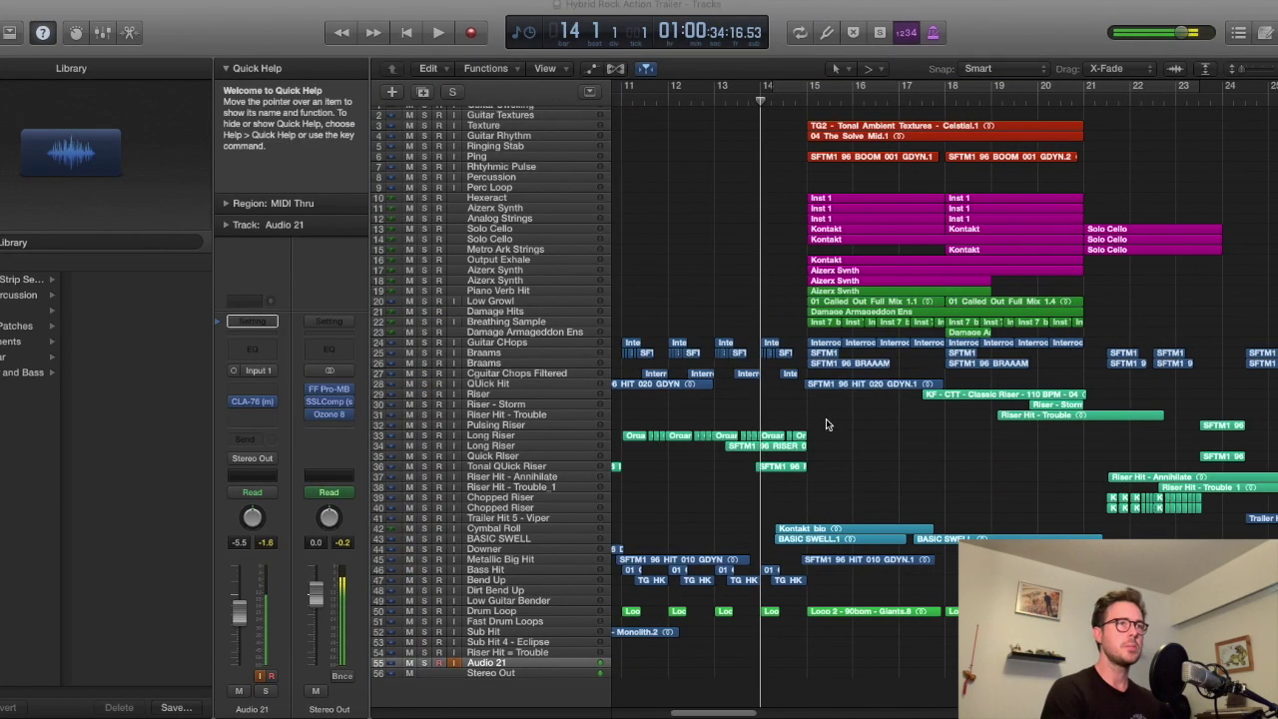
click(333, 390)
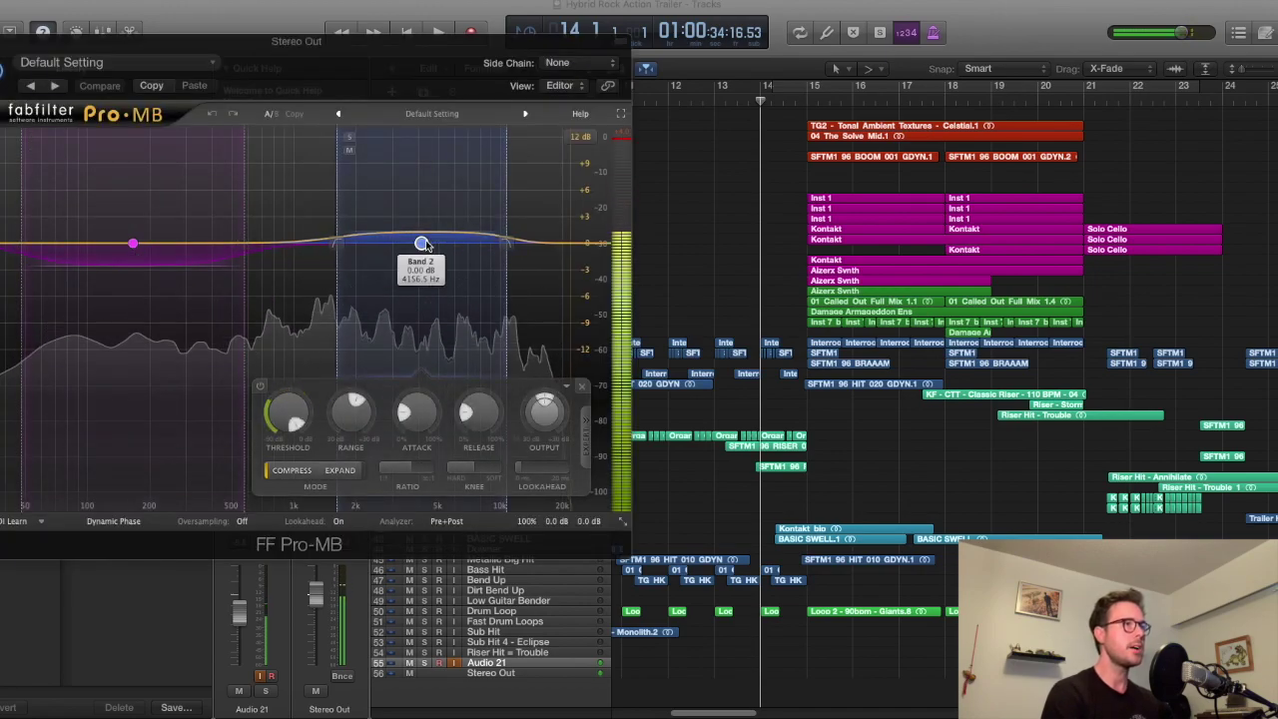
key(super+w)
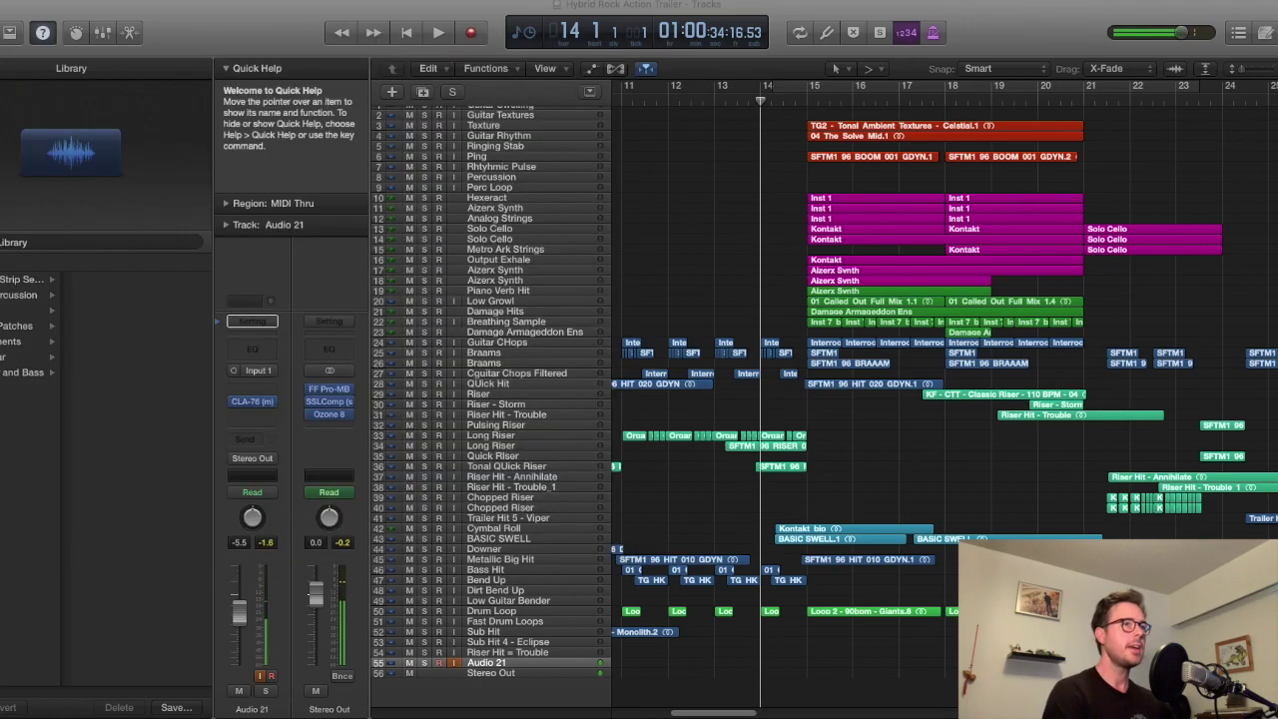
Step: Open SSLComp on the Stereo Out, watch its compression meter while playing from bar 14 beat 3, and close it
click(331, 403)
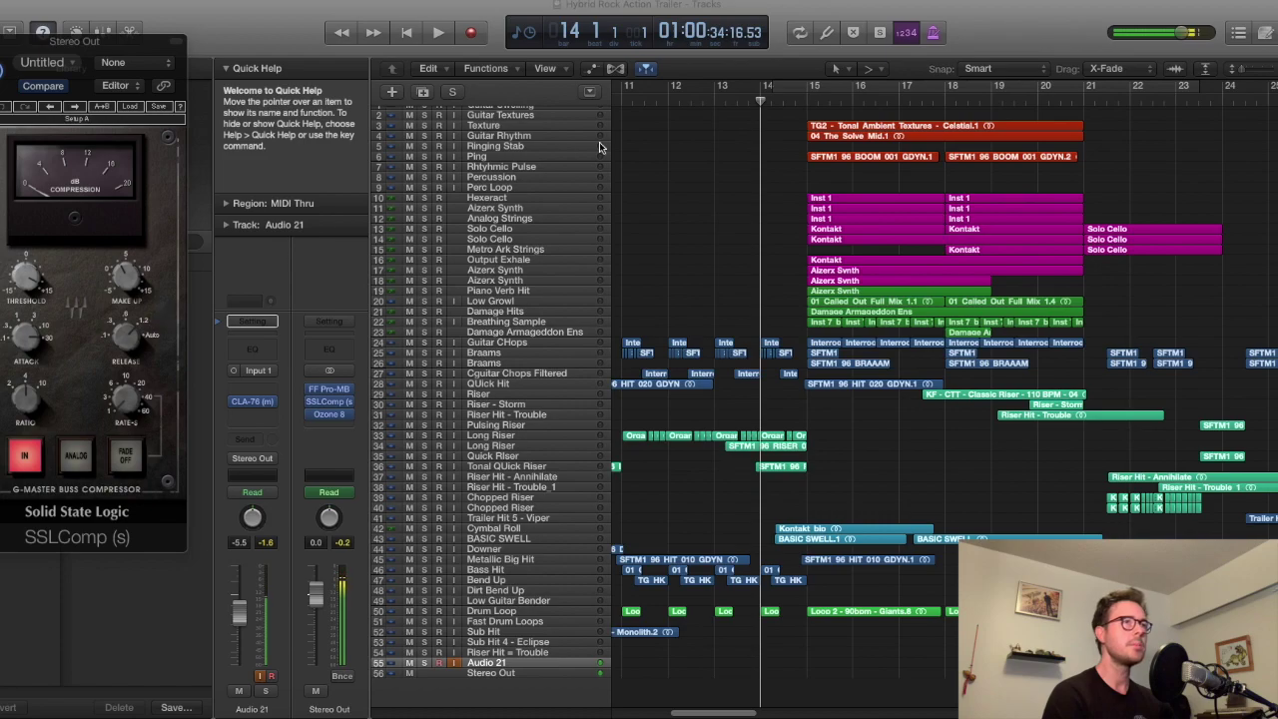
click(783, 101)
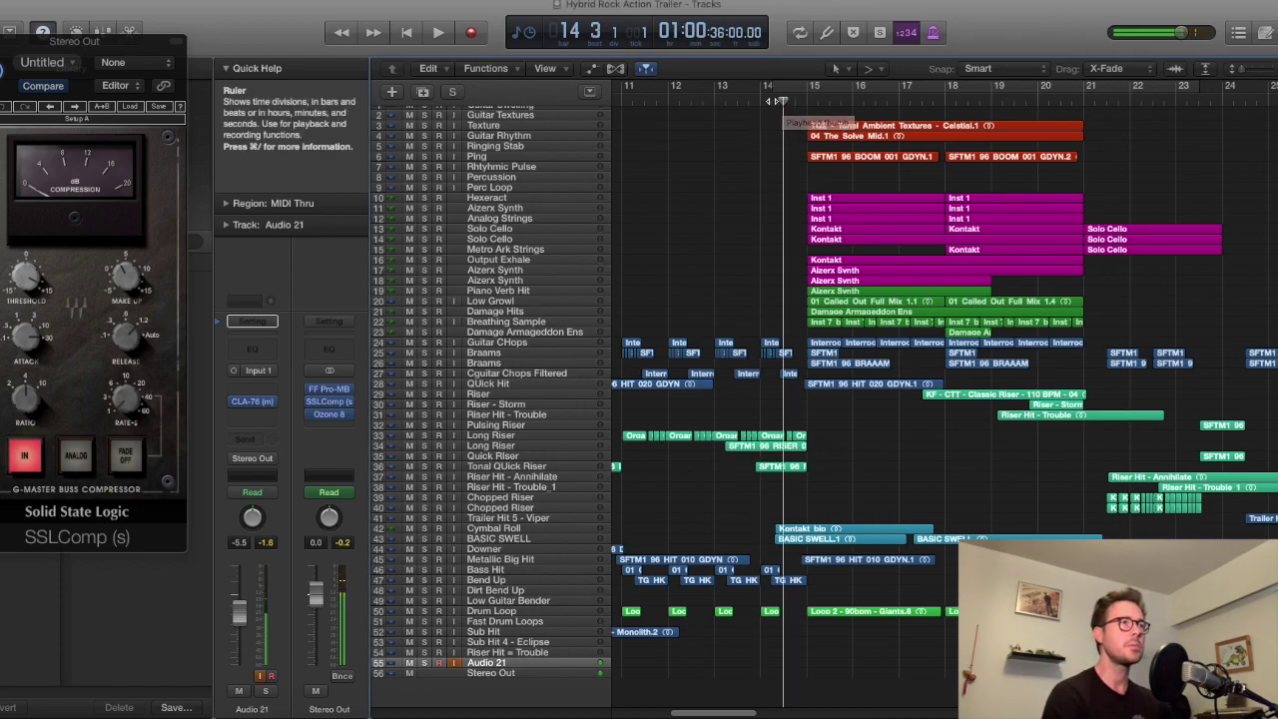
key(space)
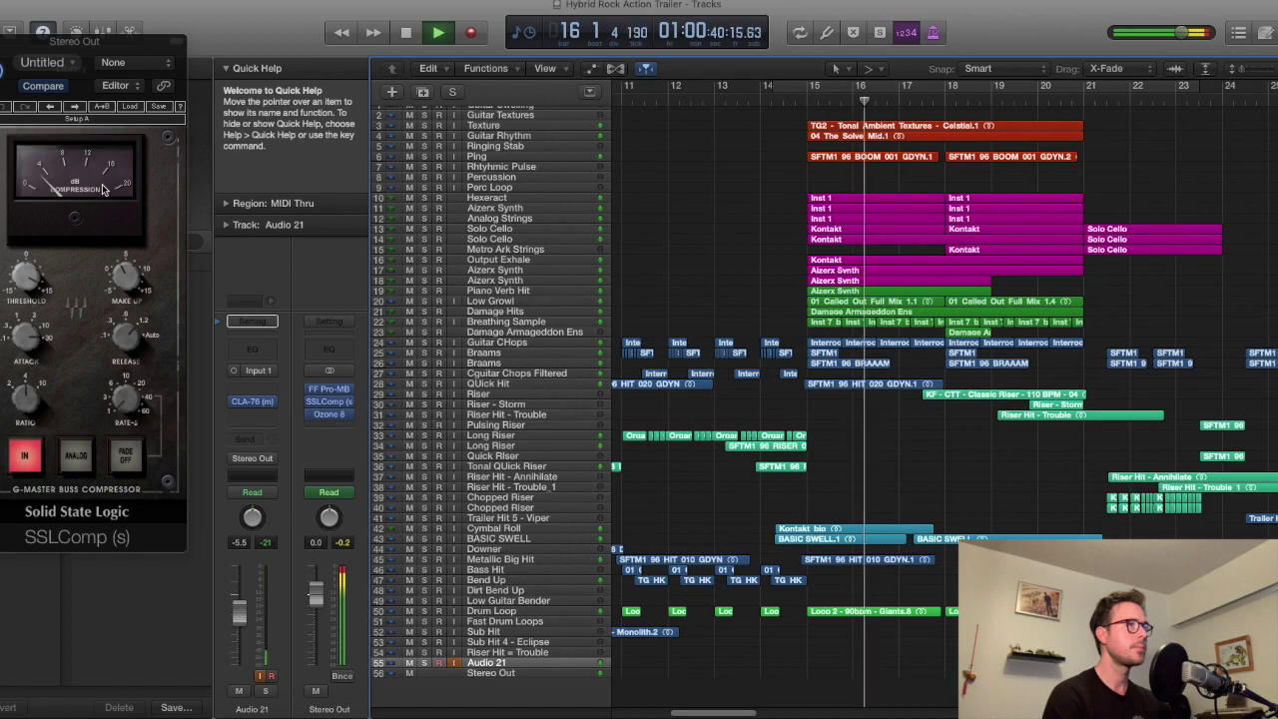
key(space)
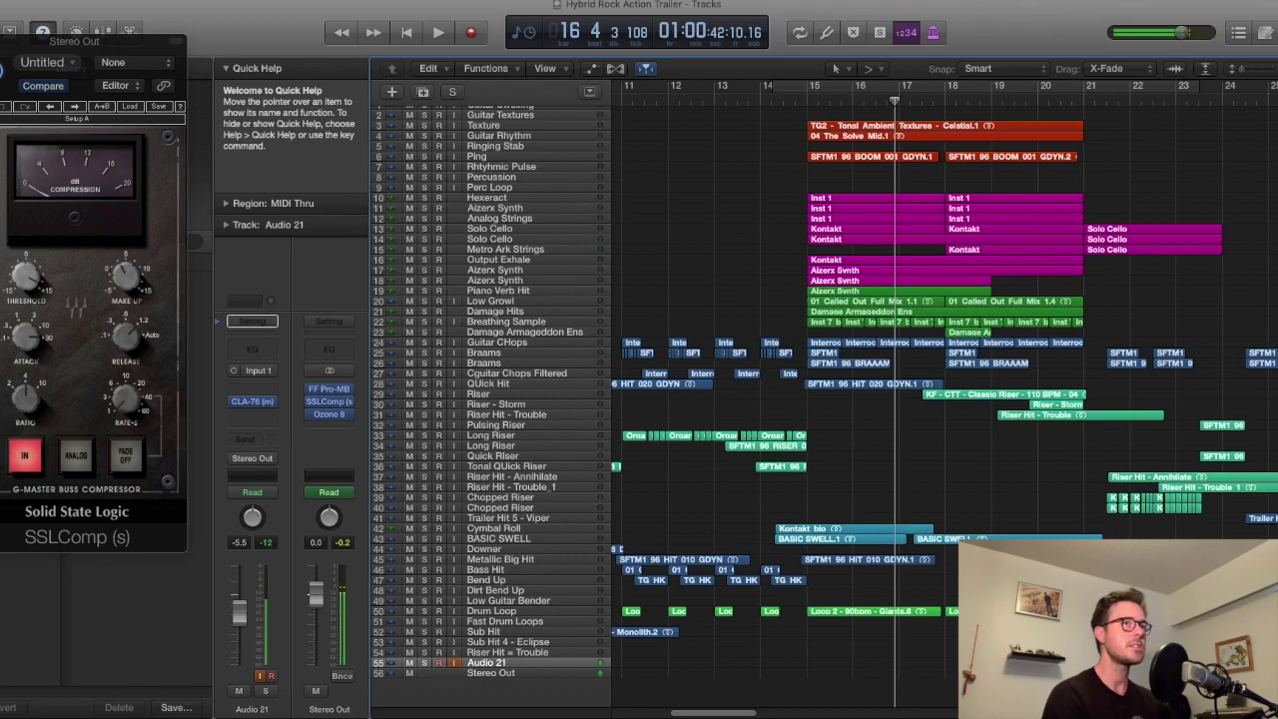
key(super+w)
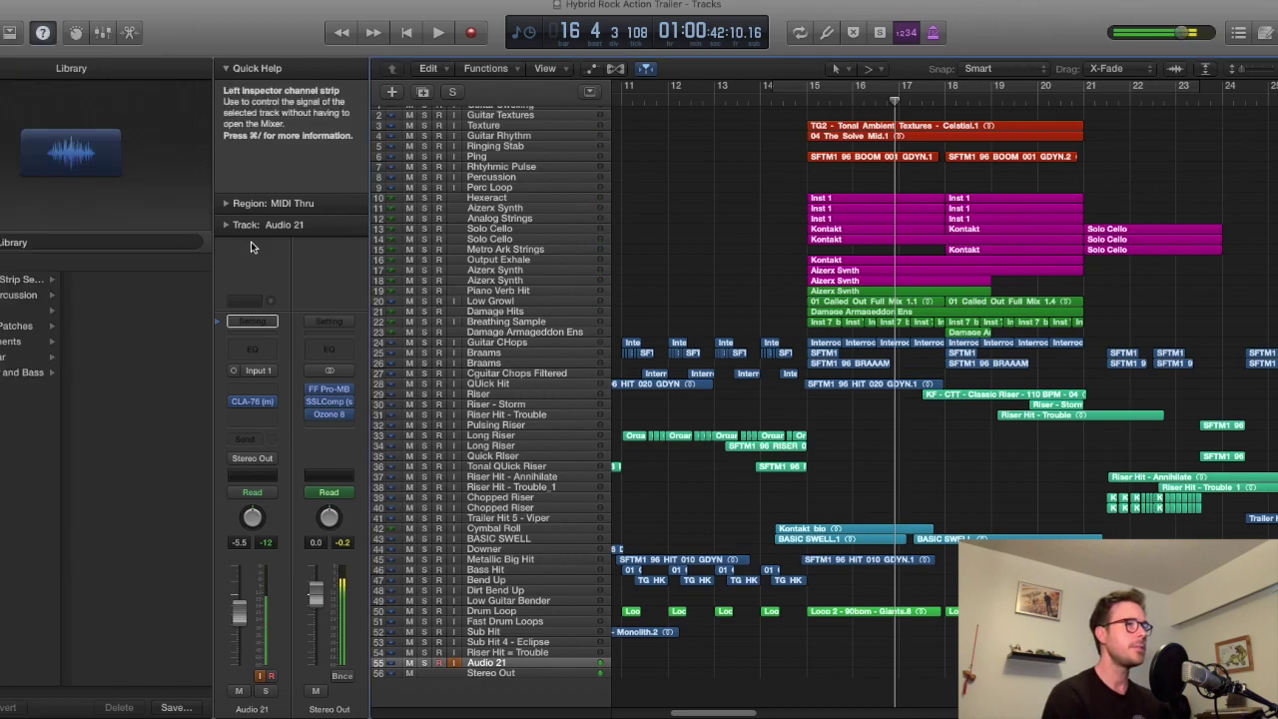
Step: Open Ozone 8 on the Stereo Out, examine its global preset, Dynamic EQ band 6 and Equalizer settings, and close it
click(333, 414)
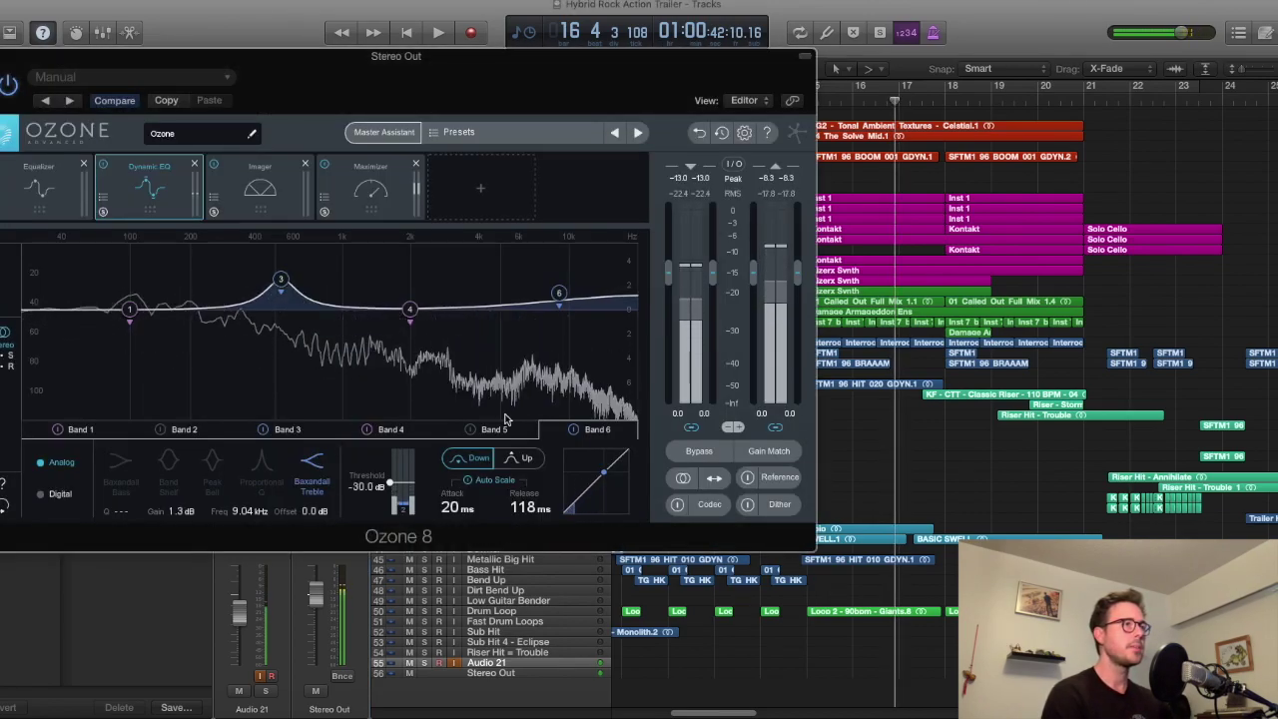
click(470, 135)
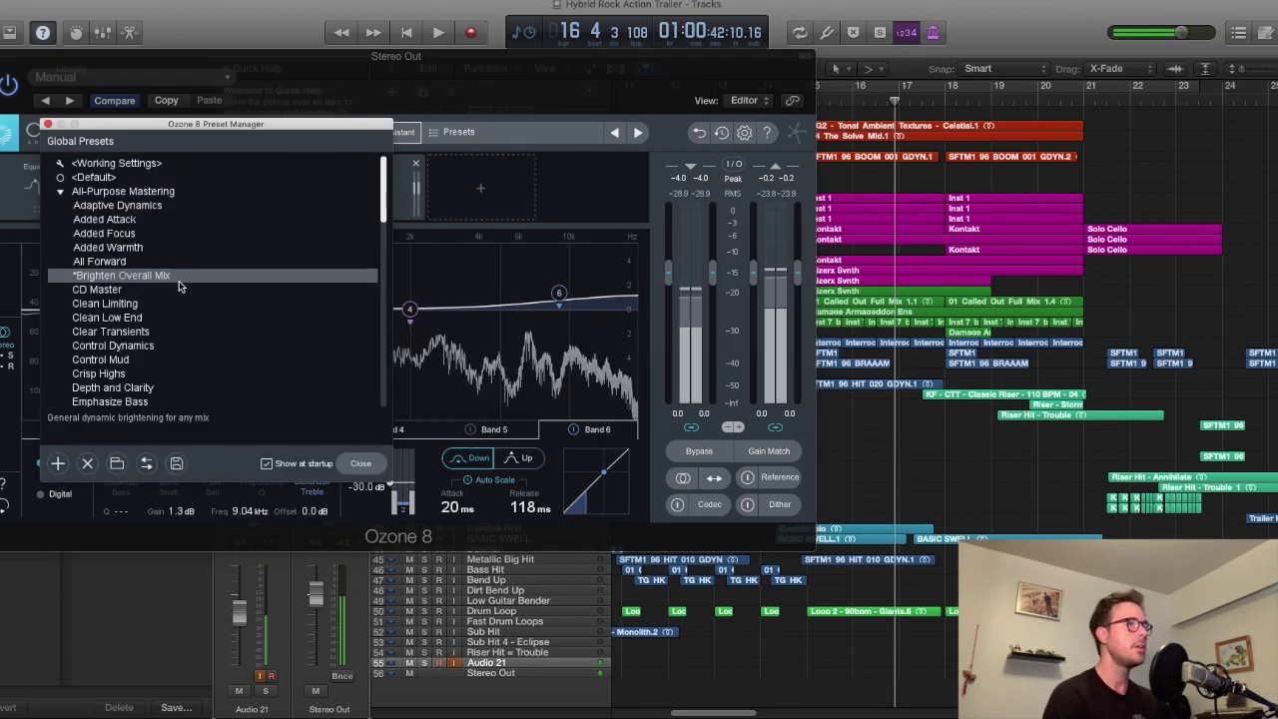
click(47, 125)
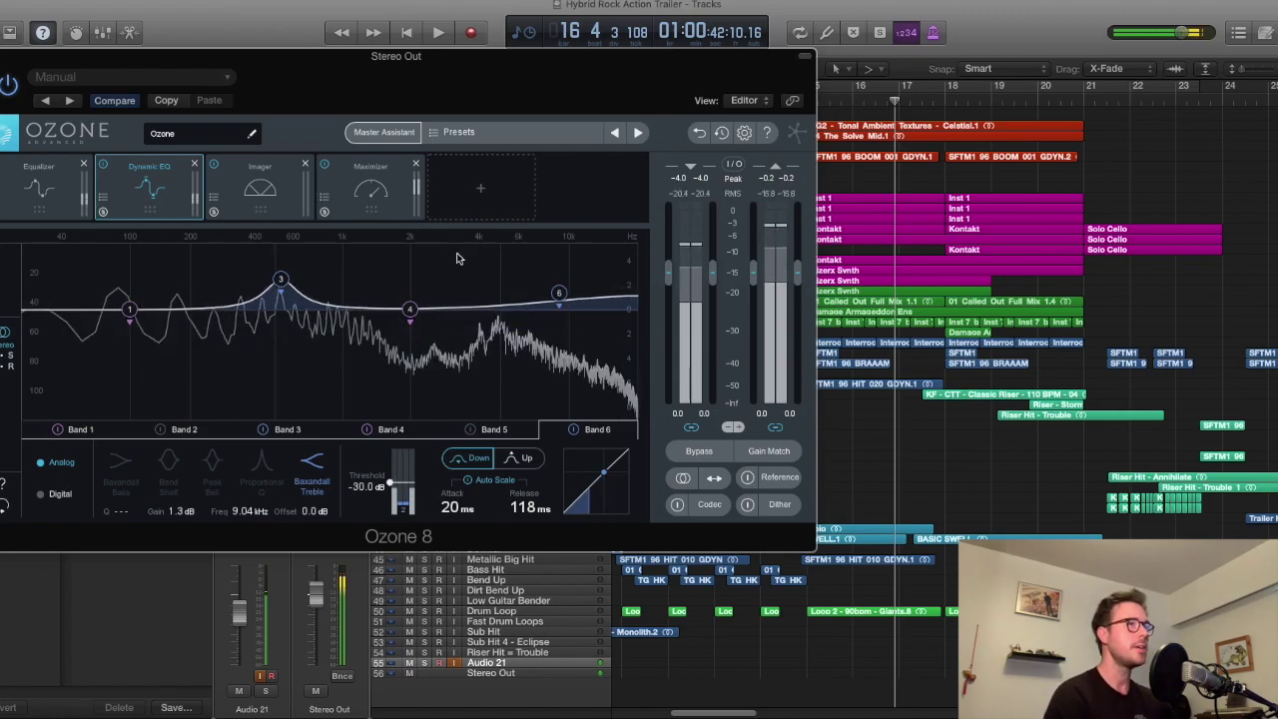
click(559, 297)
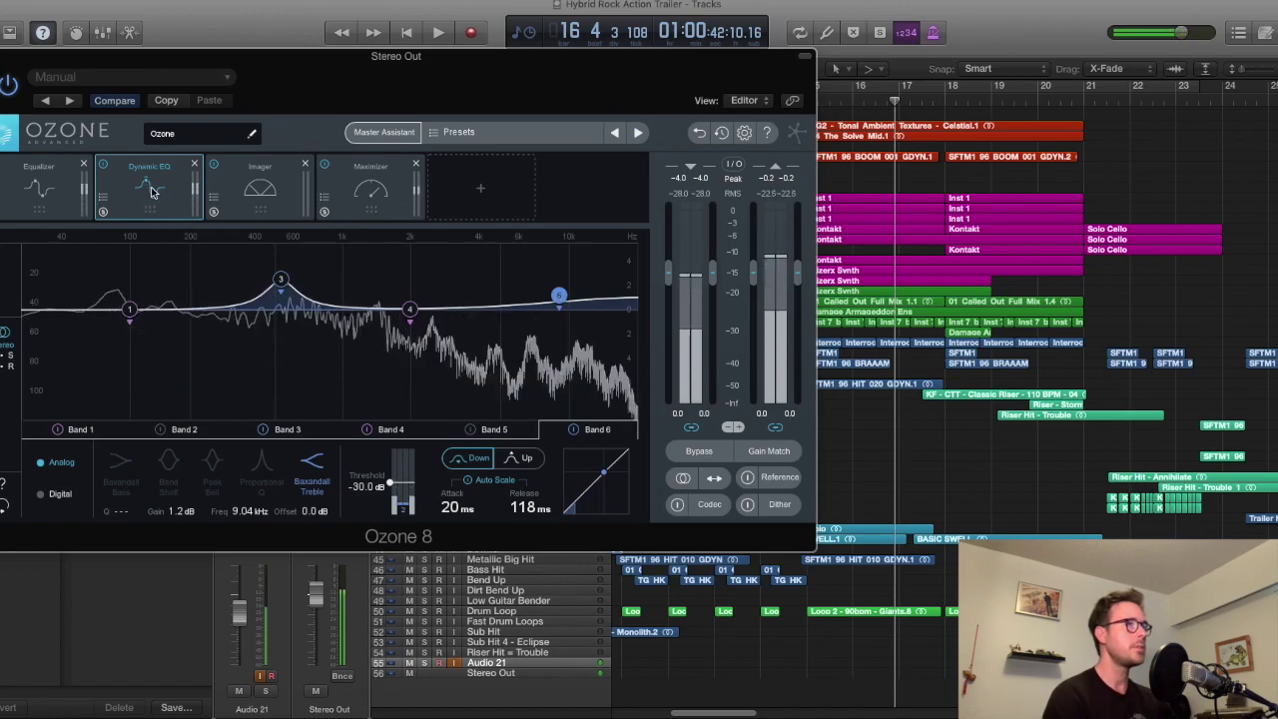
click(20, 185)
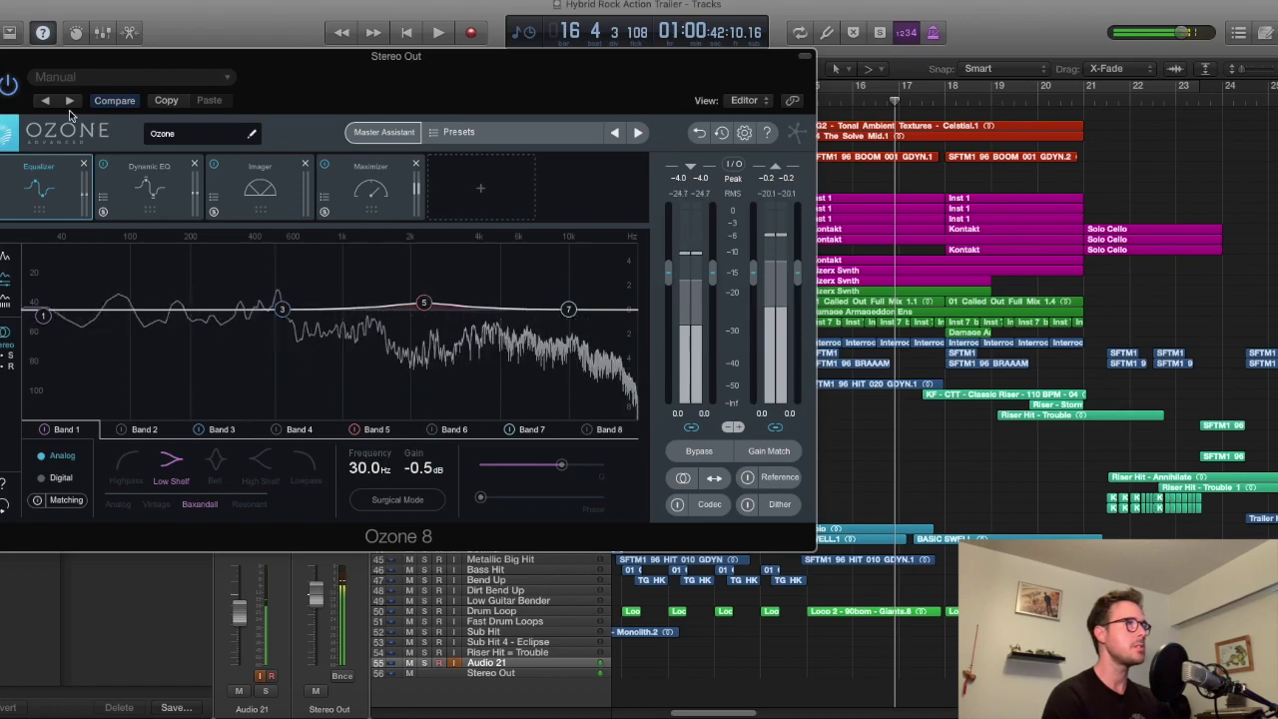
key(super+w)
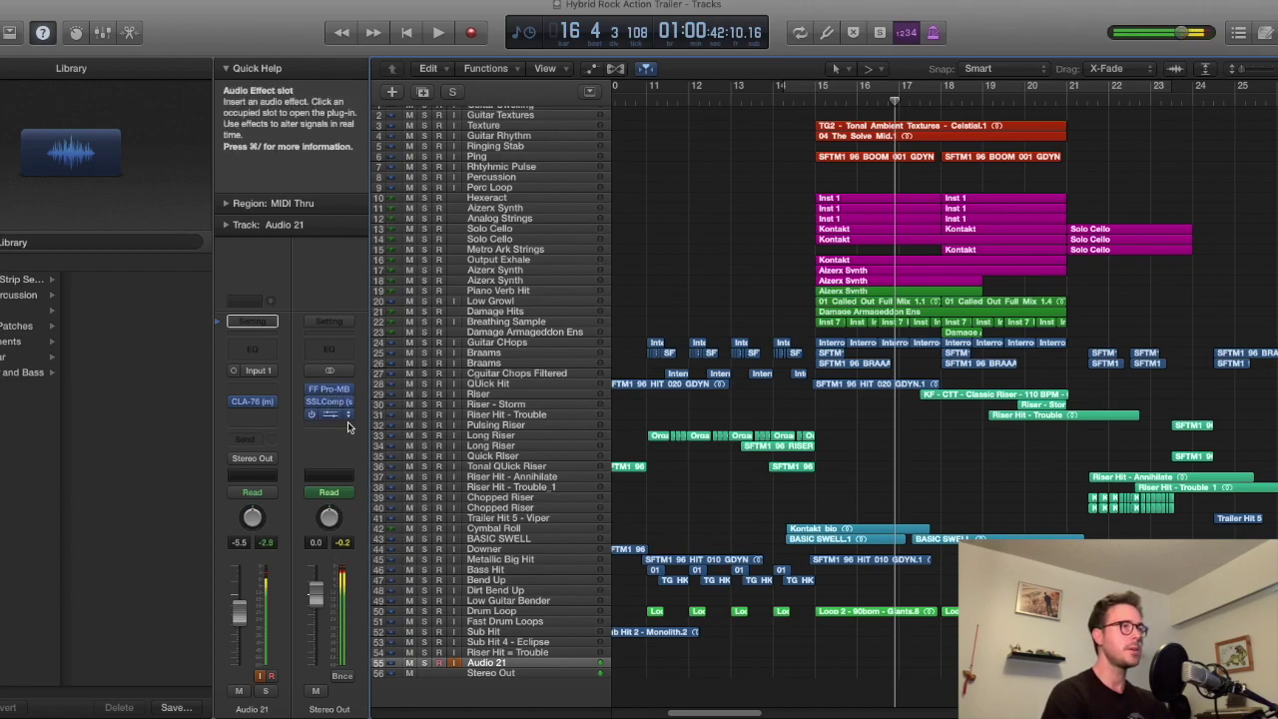
Step: Move the playhead to bar 12 and look over the arrangement sections around it
click(691, 96)
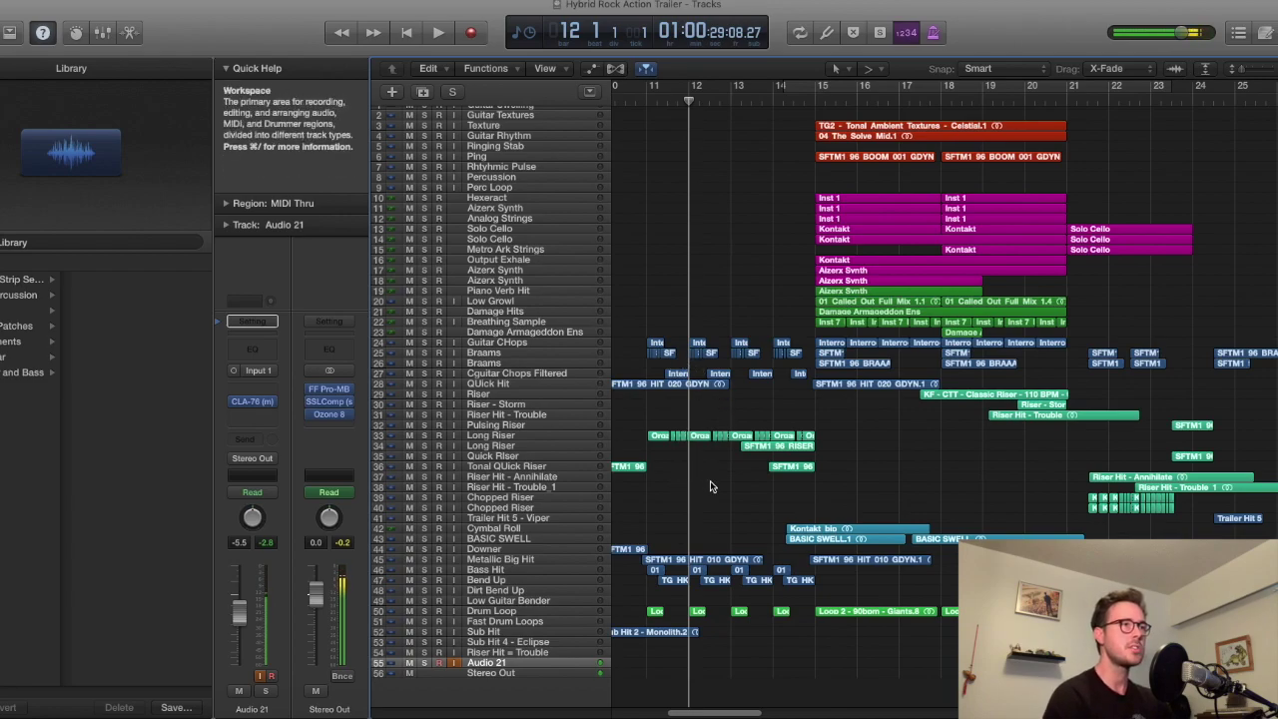
key(super+Right)
key(super+Left)
key(super+Left)
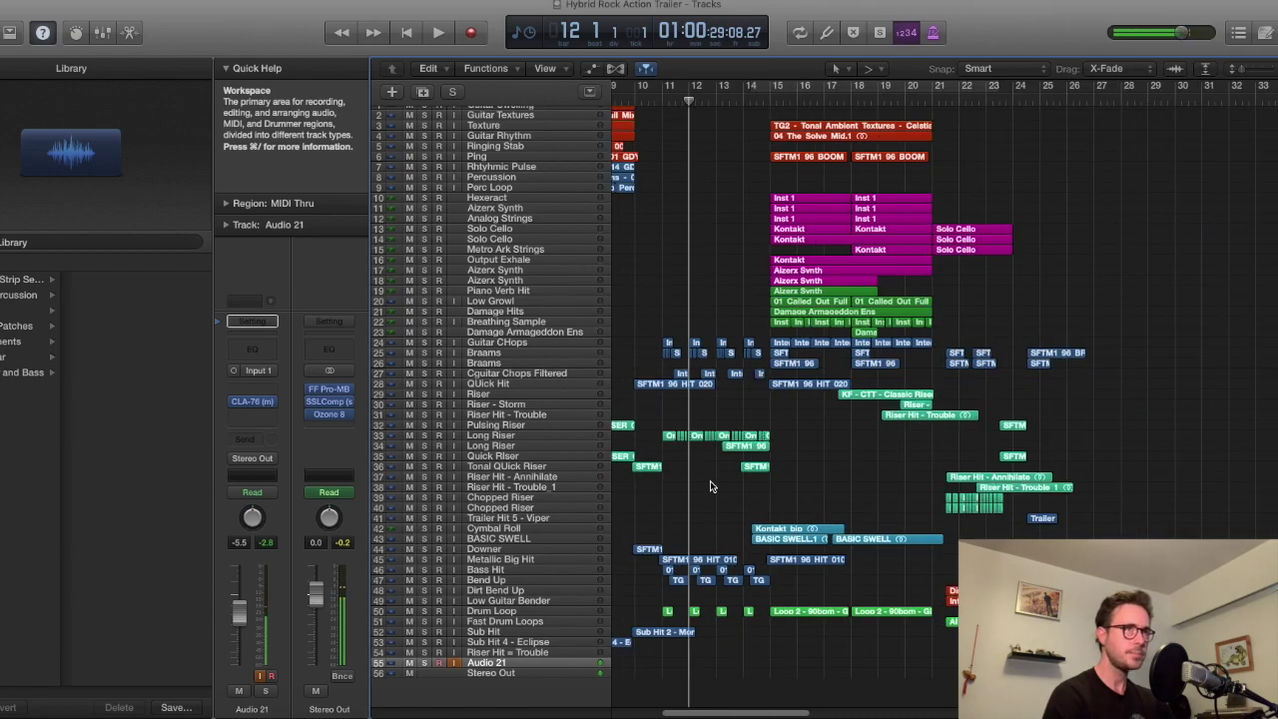
scroll(807, 459, left, 2)
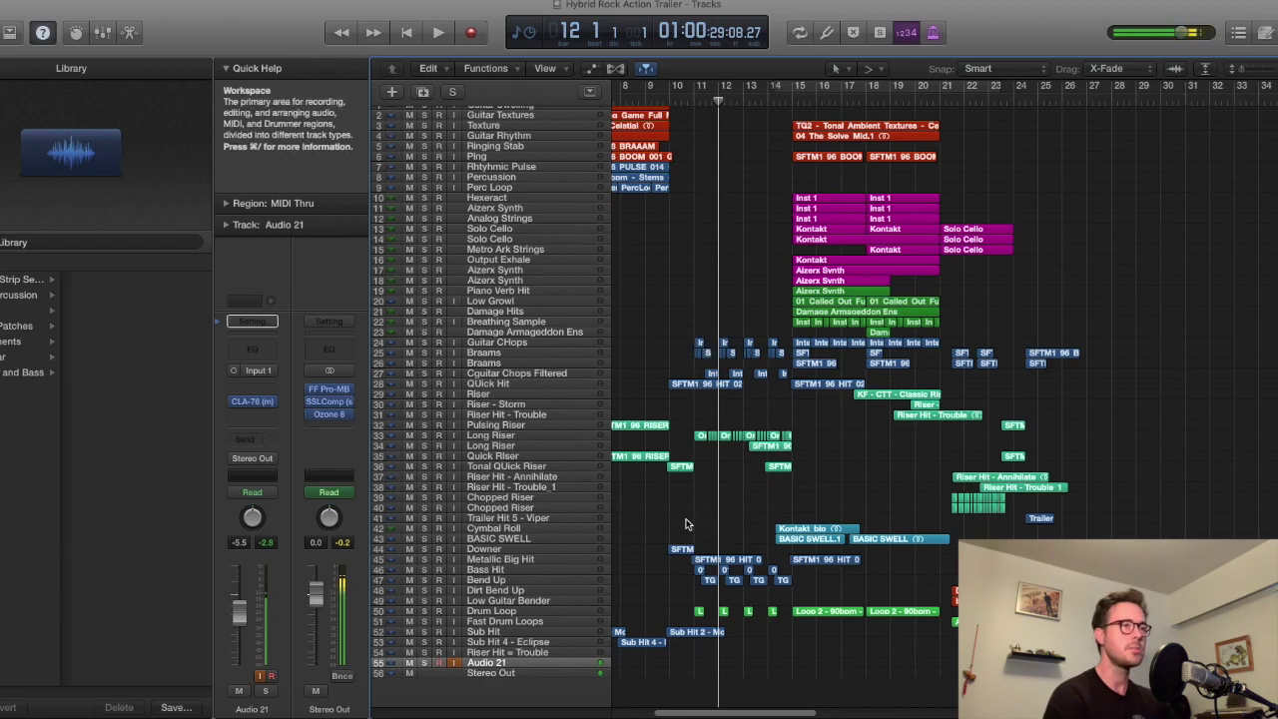
key(super+Right)
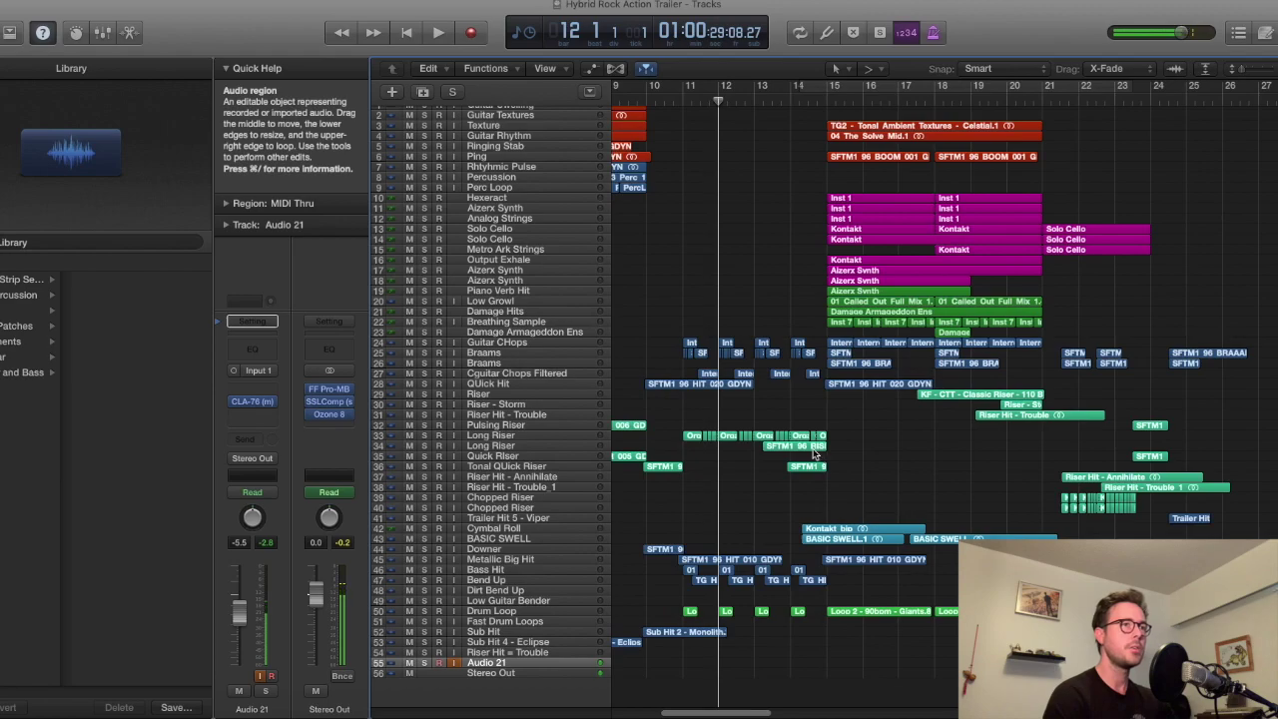